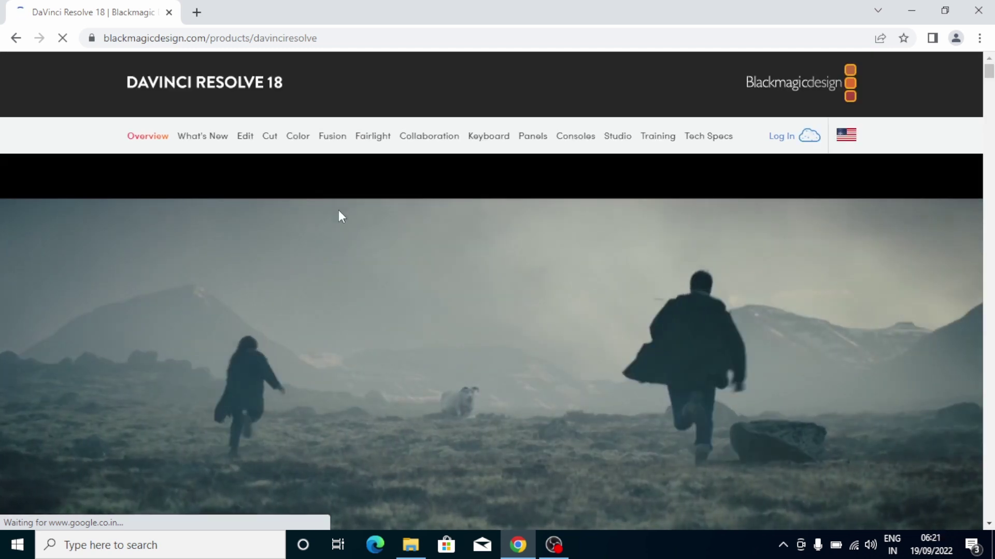
- Examine the DaVinci Resolve 18 product page, from the feature sections to the free download and Studio purchase options
scroll(362, 149, down, 10)
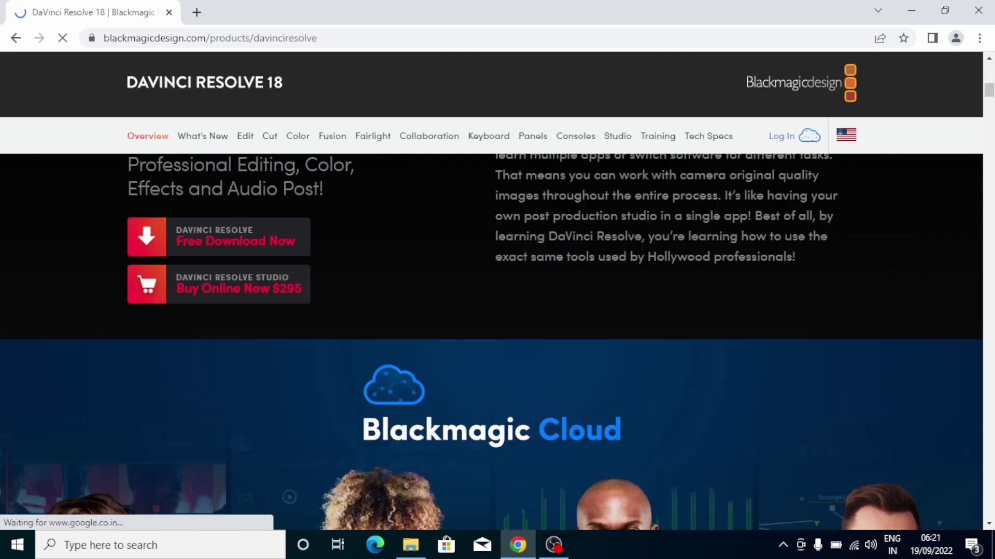
scroll(706, 265, up, 1)
scroll(705, 264, down, 5)
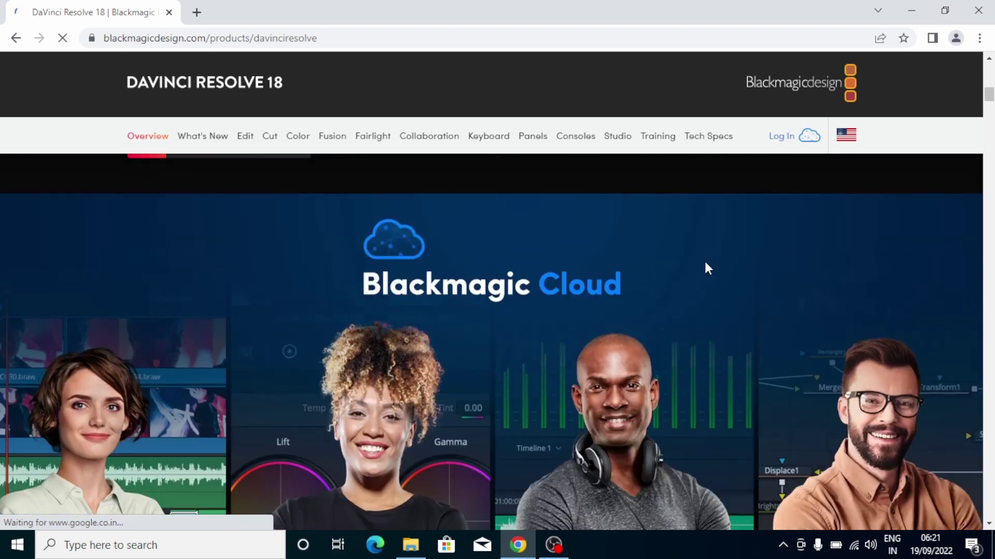
scroll(585, 240, down, 12)
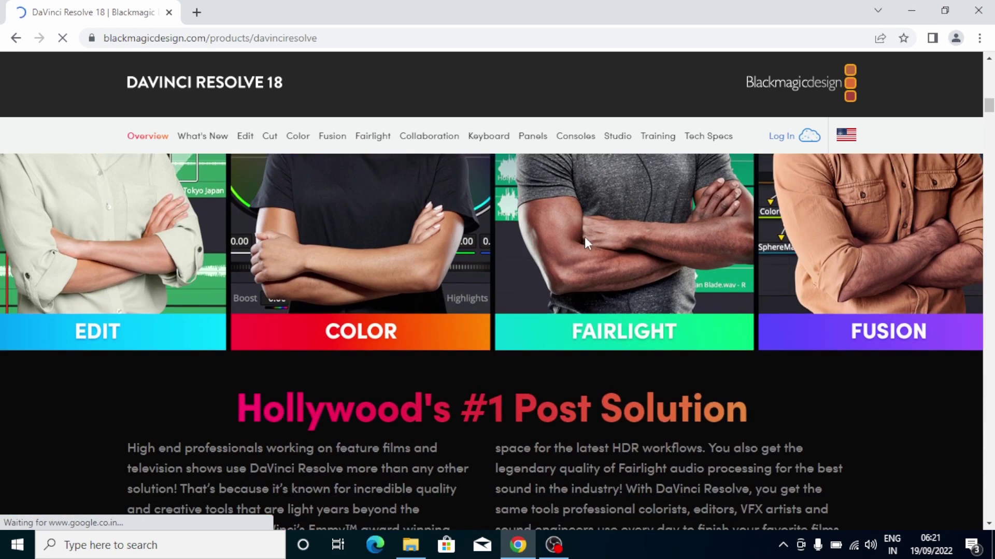
scroll(606, 256, down, 9)
scroll(611, 262, down, 14)
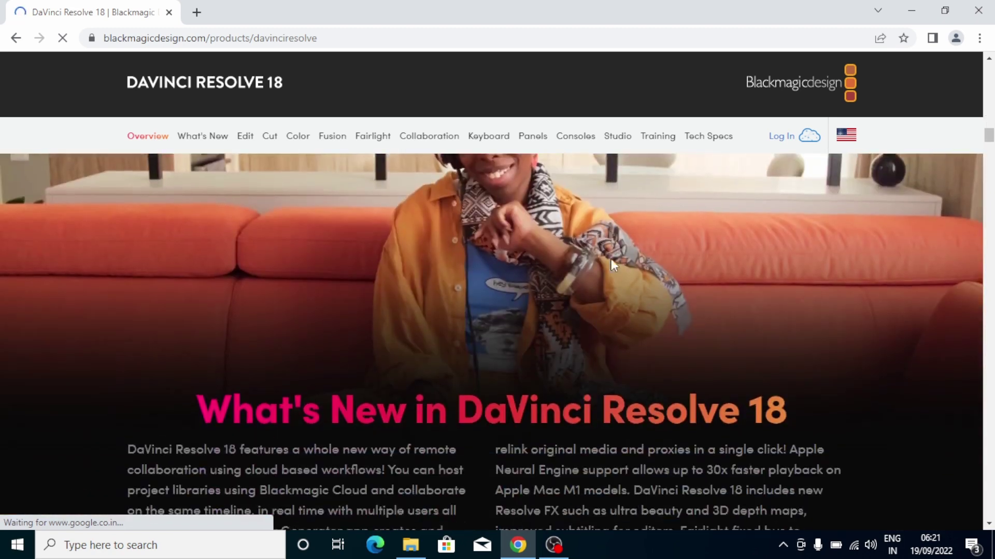
scroll(609, 259, down, 7)
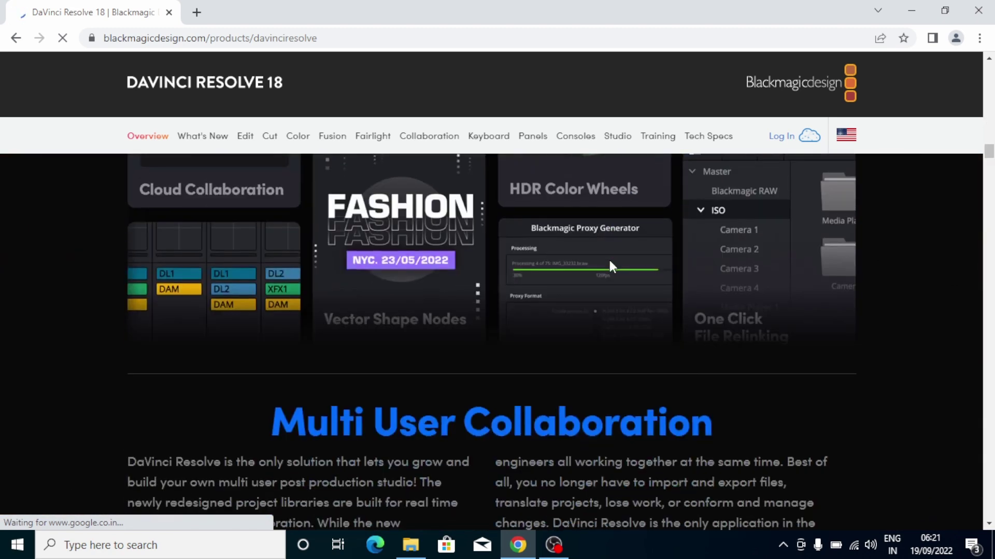
scroll(601, 259, down, 15)
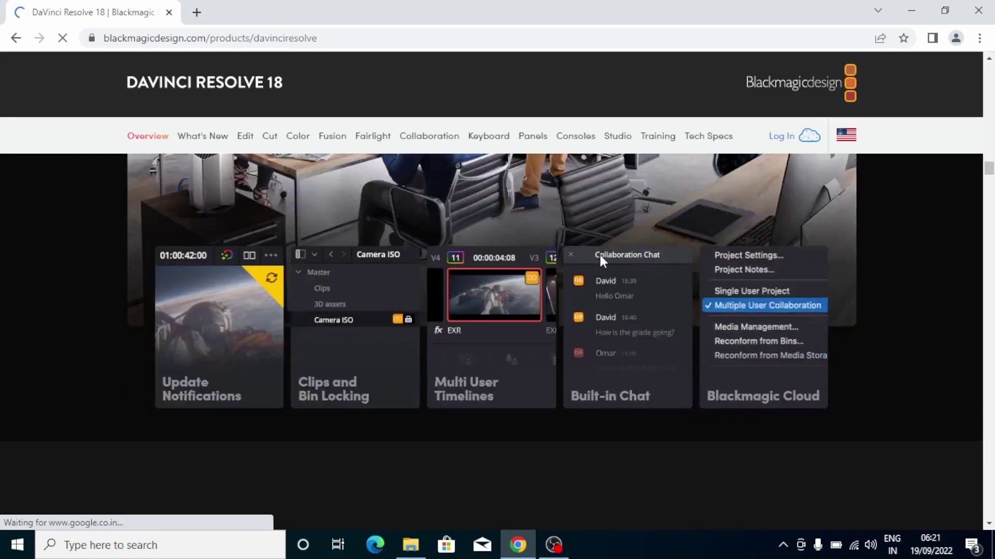
scroll(601, 262, down, 8)
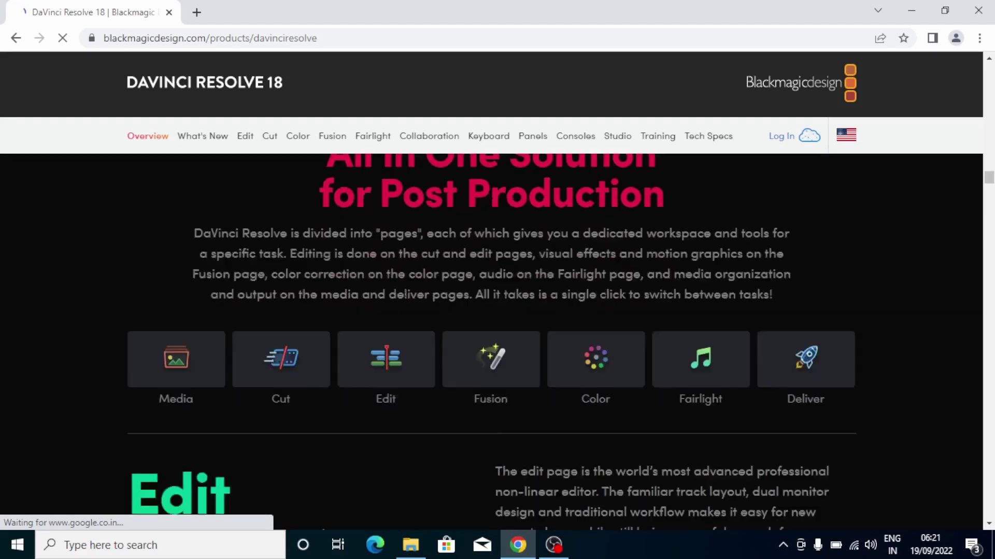
scroll(591, 254, up, 15)
scroll(591, 249, up, 15)
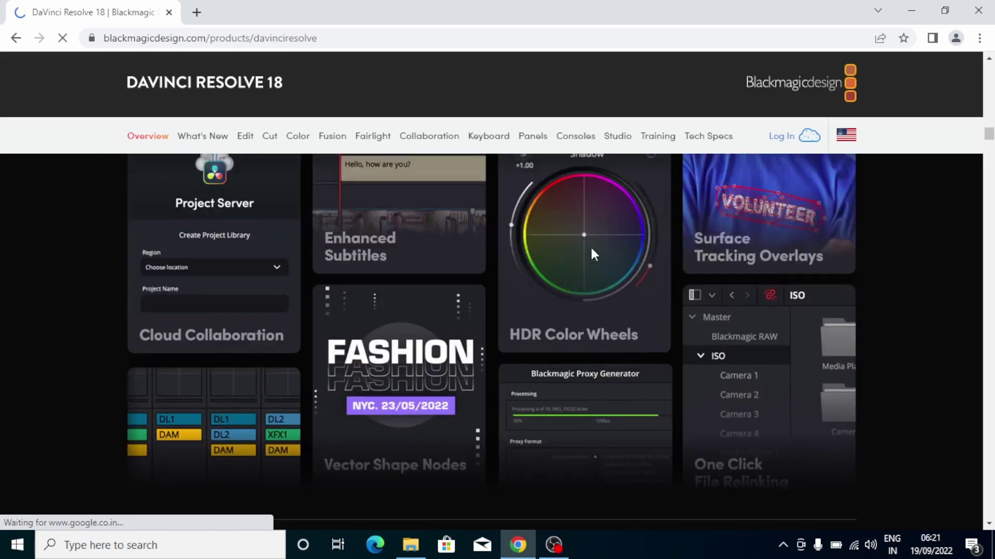
scroll(592, 249, up, 15)
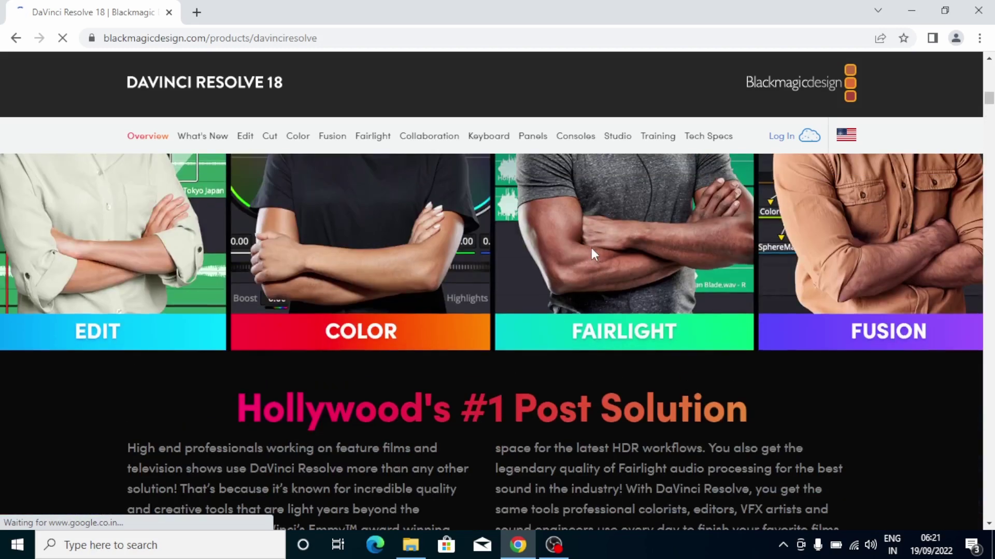
scroll(592, 248, up, 5)
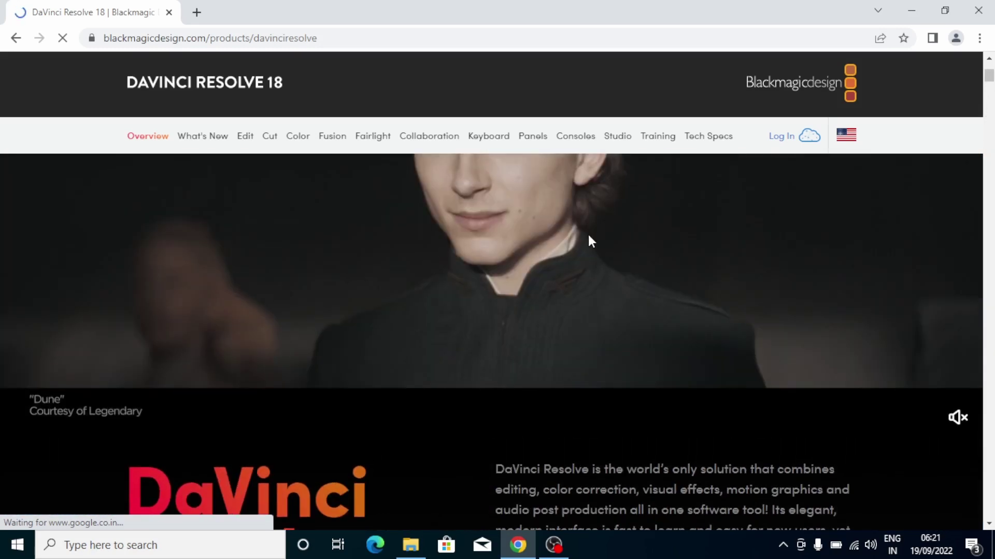
scroll(595, 252, down, 9)
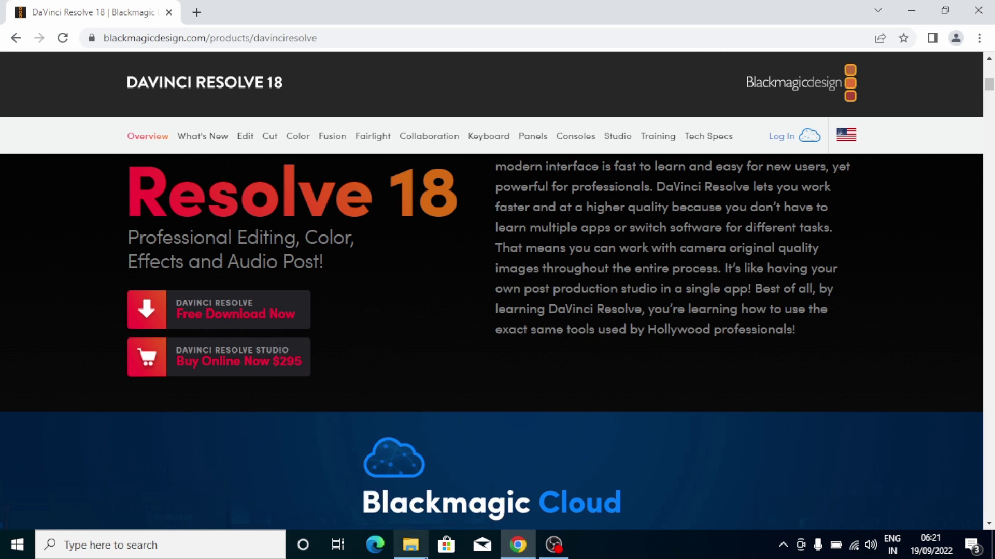
- Check the Blackmagic_Design_DaVinci_Resolve_Studio_18.0.1.0003 folder for the installer file, and minimize the folder window
click(415, 549)
drag(236, 171, 399, 165)
click(452, 239)
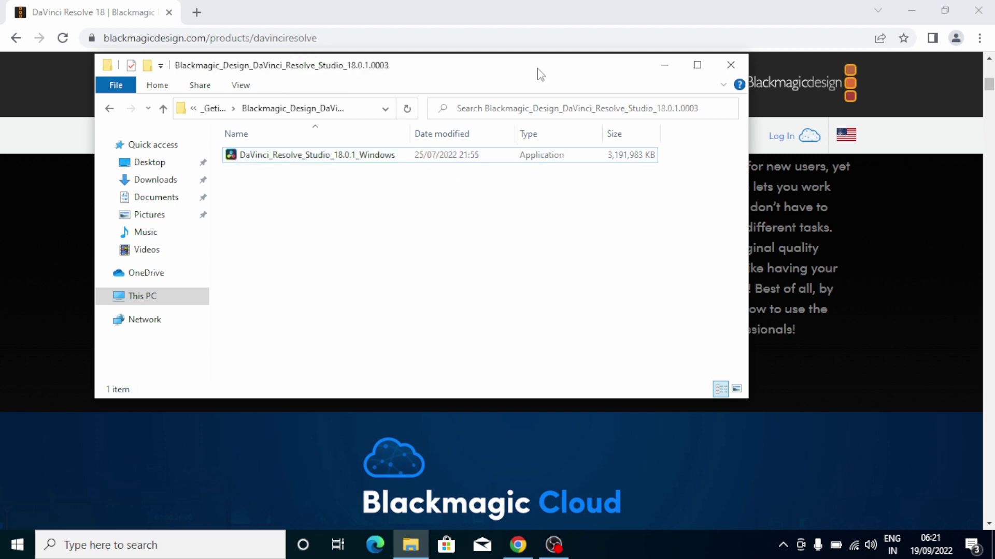
click(664, 66)
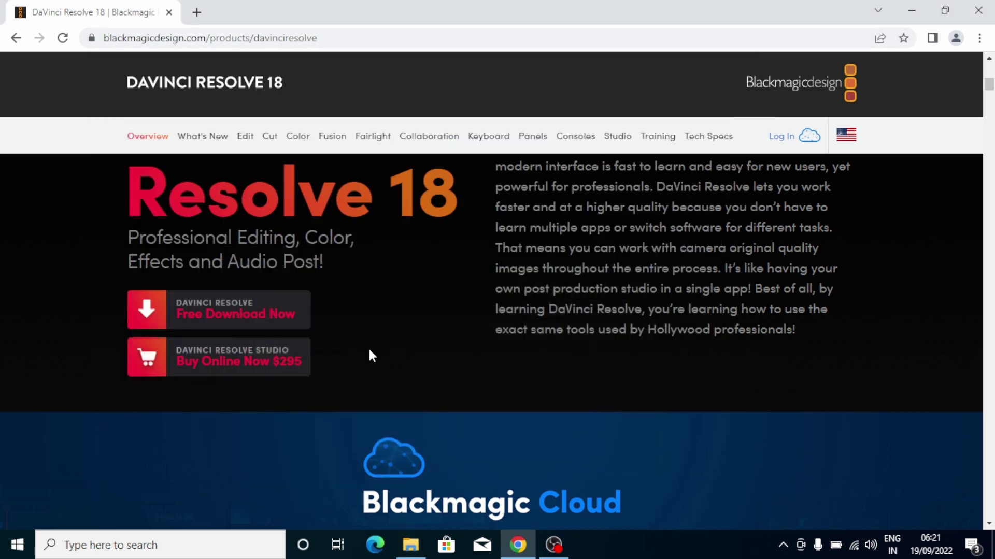
- Minimize the browser and run the DaVinci_Resolve_Studio_18.0.1_Windows installer from its folder, leaving the desktop clear
scroll(462, 300, up, 3)
click(911, 9)
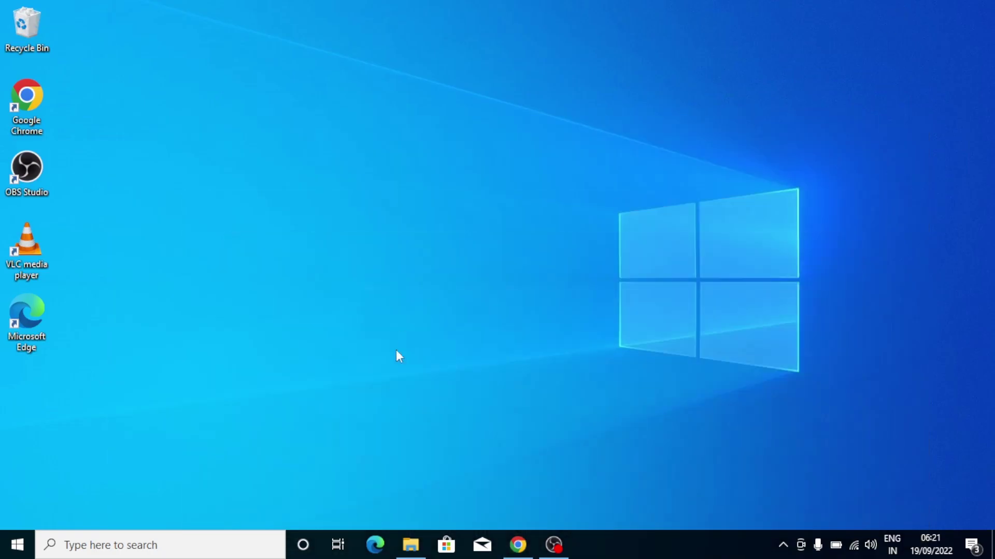
click(414, 547)
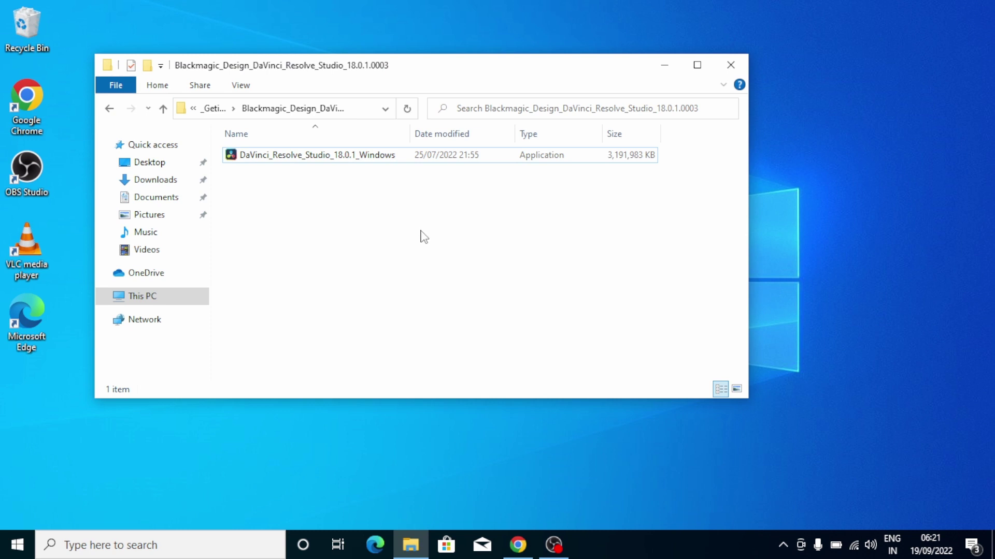
click(337, 162)
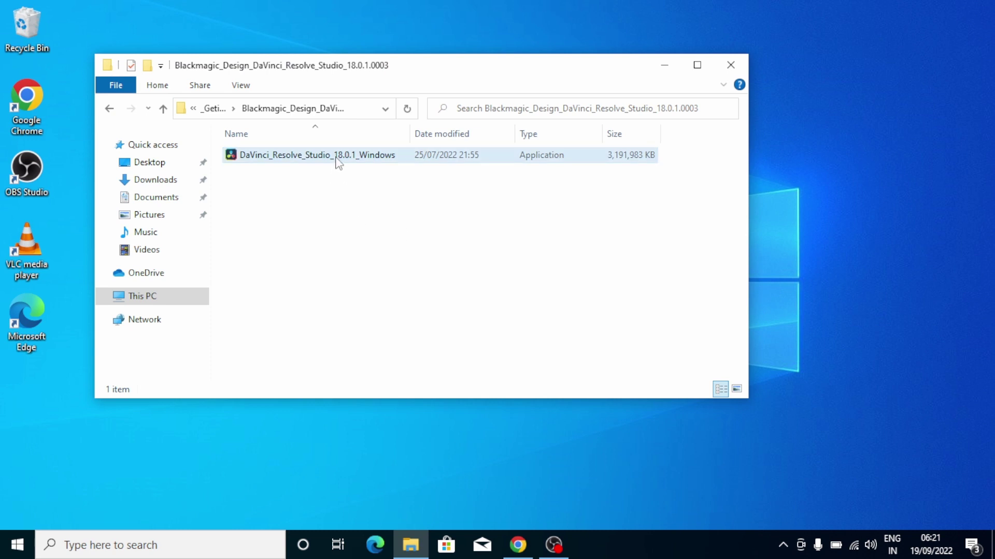
double_click(337, 158)
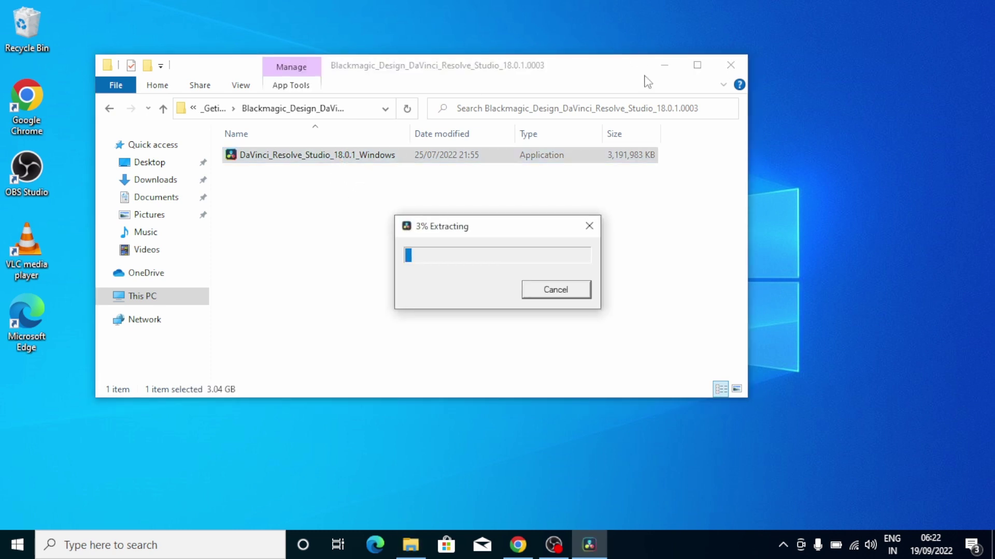
click(671, 67)
right_click(743, 68)
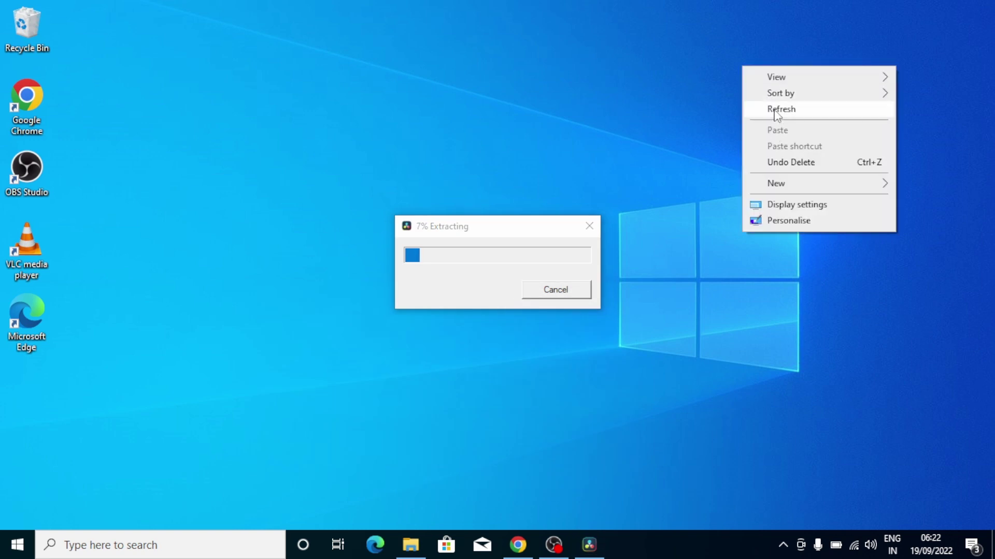
click(774, 109)
right_click(600, 40)
click(636, 78)
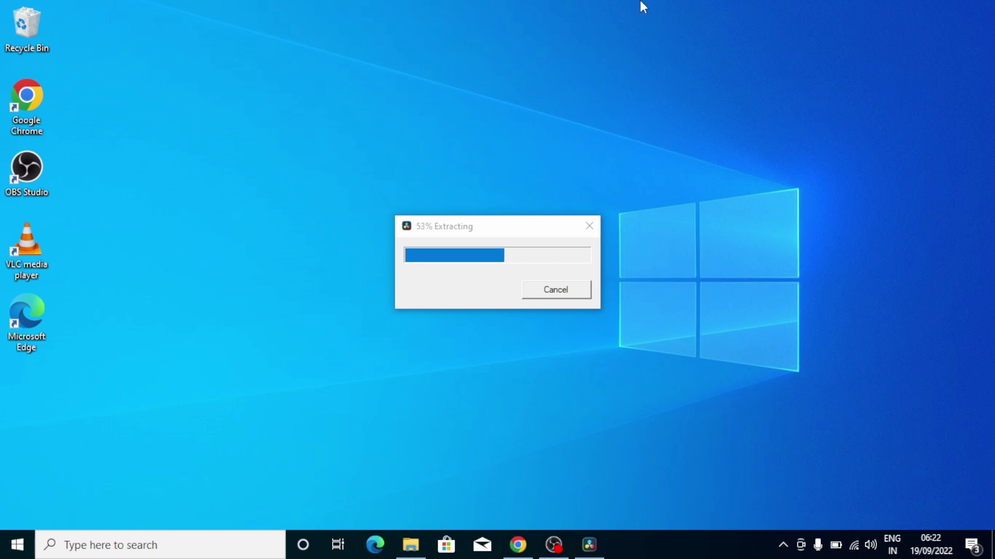
right_click(687, 42)
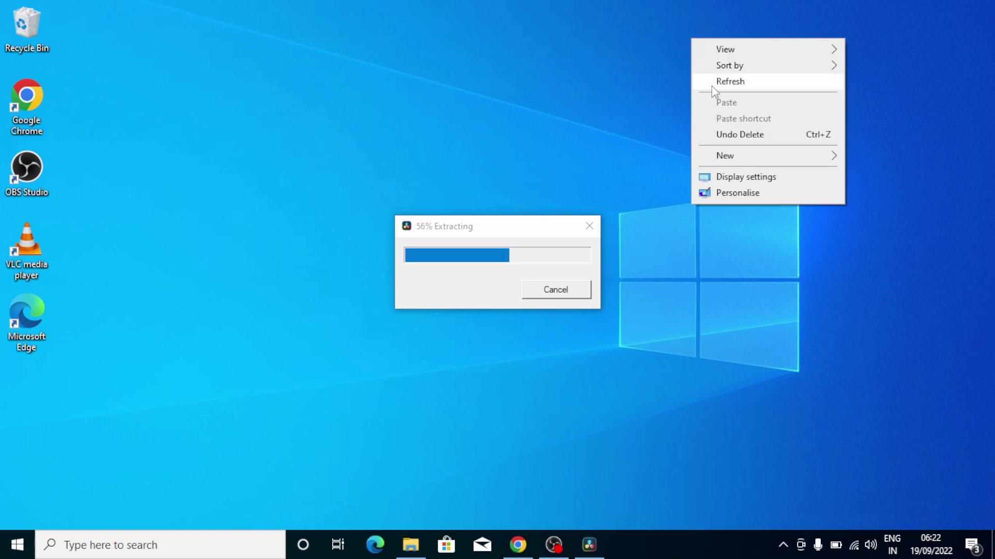
click(712, 85)
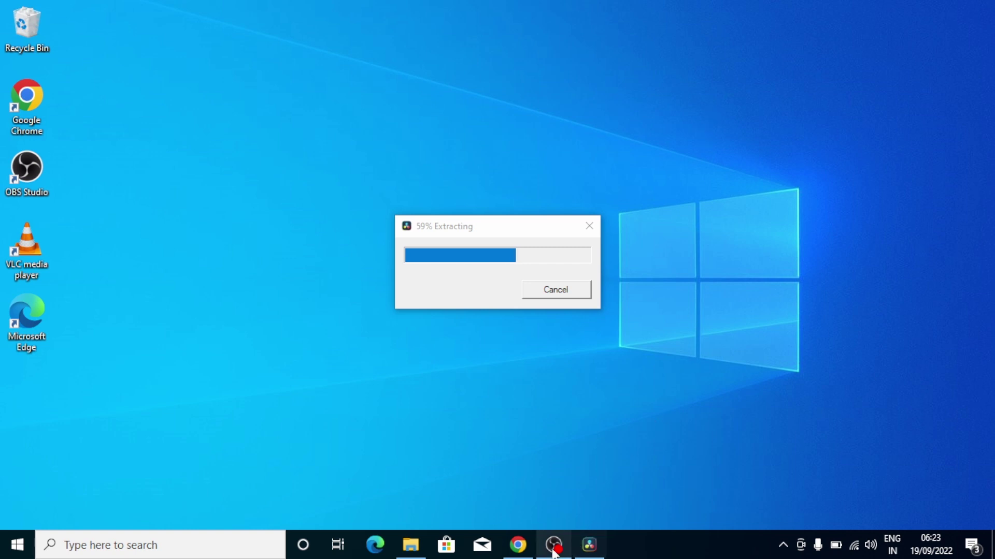
- Review the component list in the DaVinci Resolve Installer and start installing the preselected components
click(589, 545)
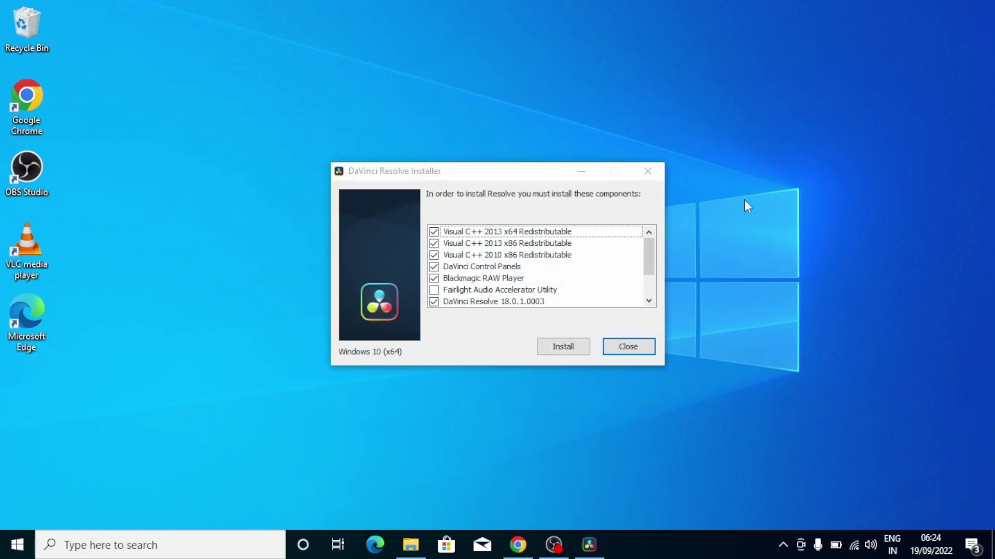
drag(652, 254, 649, 293)
click(566, 347)
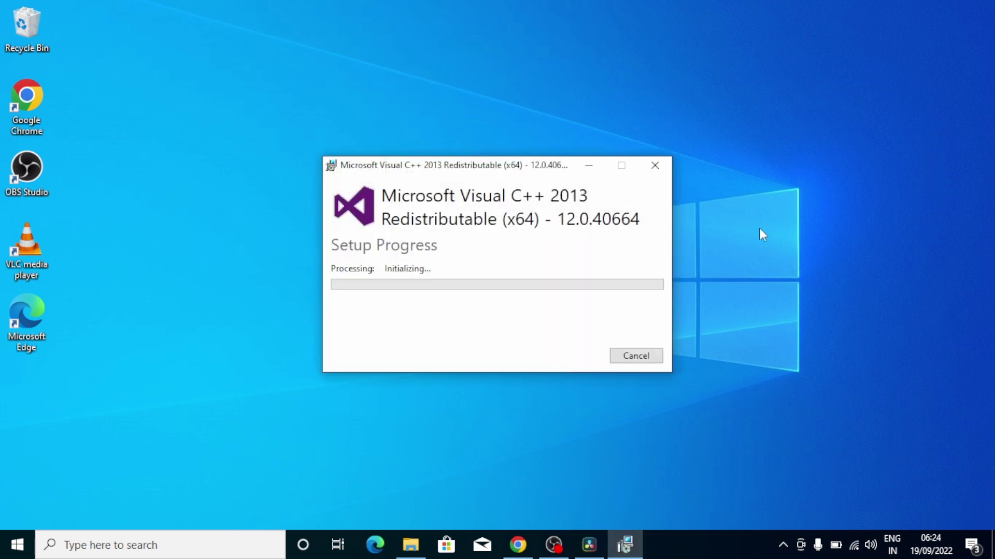
drag(504, 167, 820, 26)
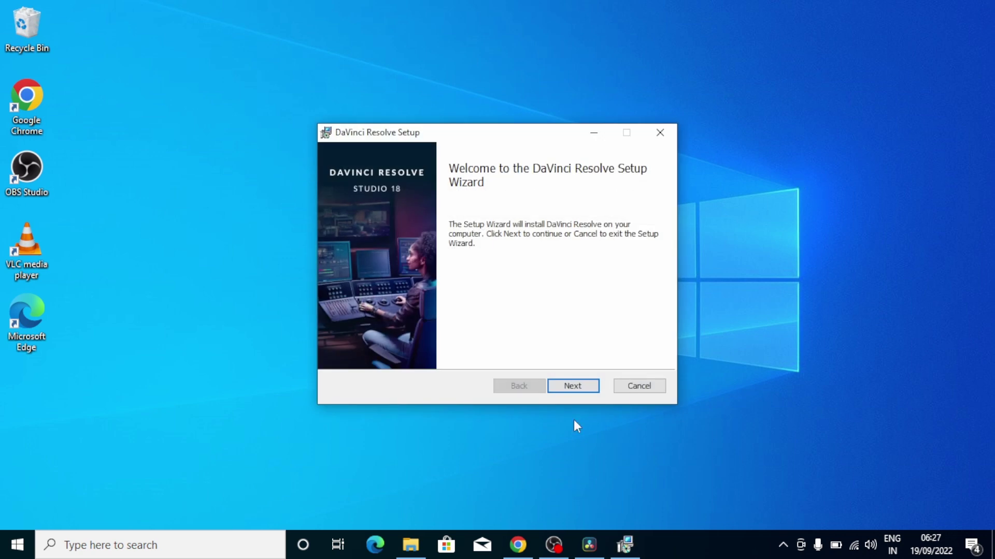
- Accept the license agreement and install DaVinci Resolve to the default folder C:\Program Files\Blackmagic Design\DaVinci Resolve\
click(572, 386)
click(454, 351)
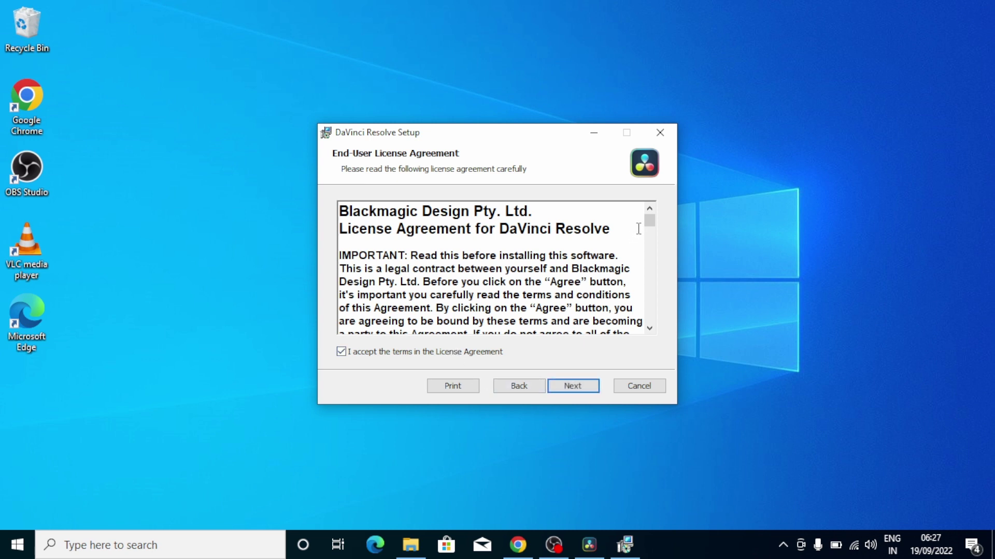
drag(649, 221, 666, 334)
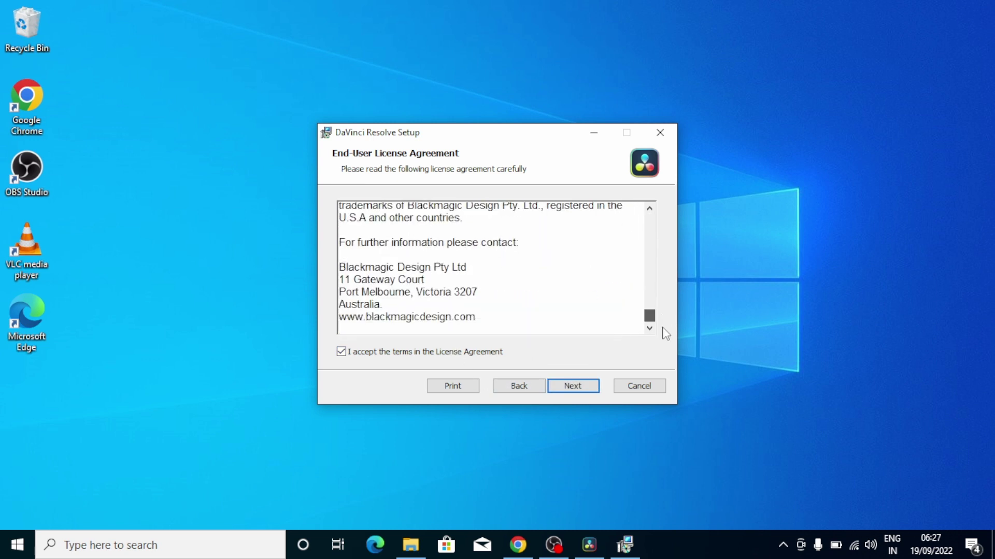
click(579, 389)
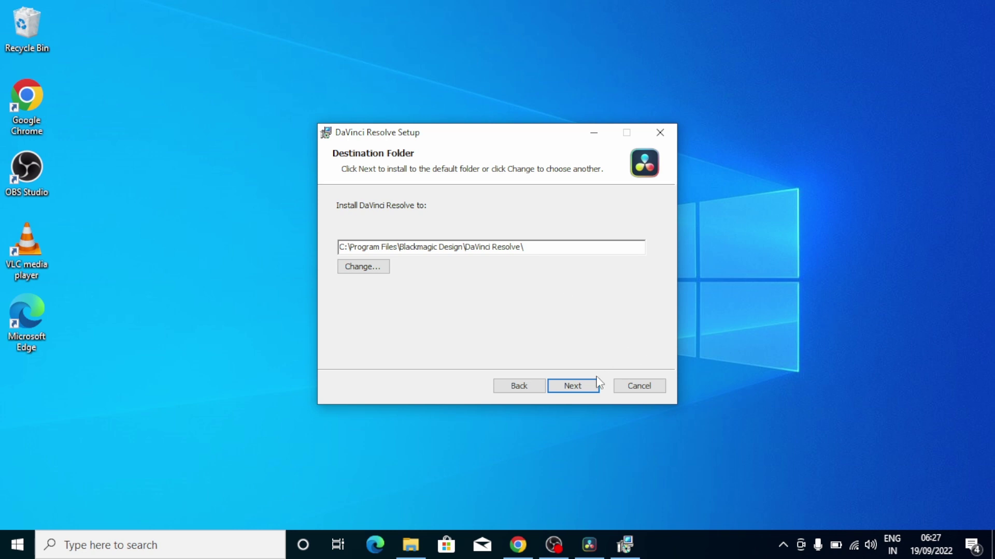
click(588, 390)
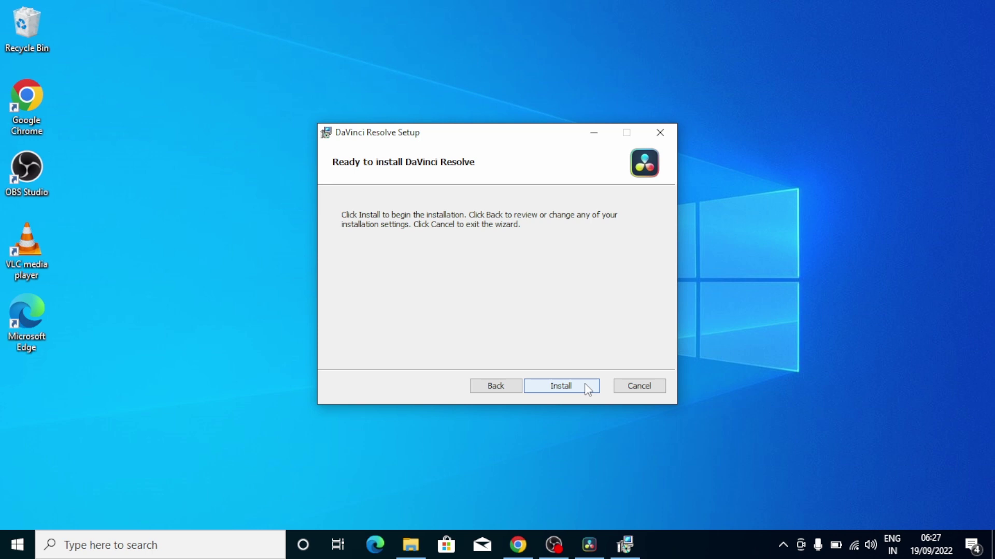
click(588, 389)
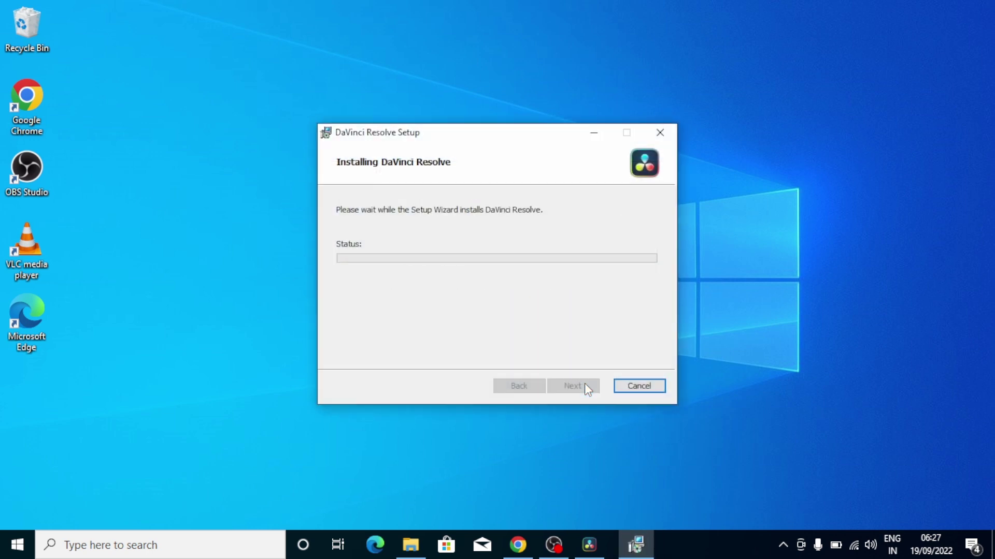
right_click(856, 48)
click(884, 98)
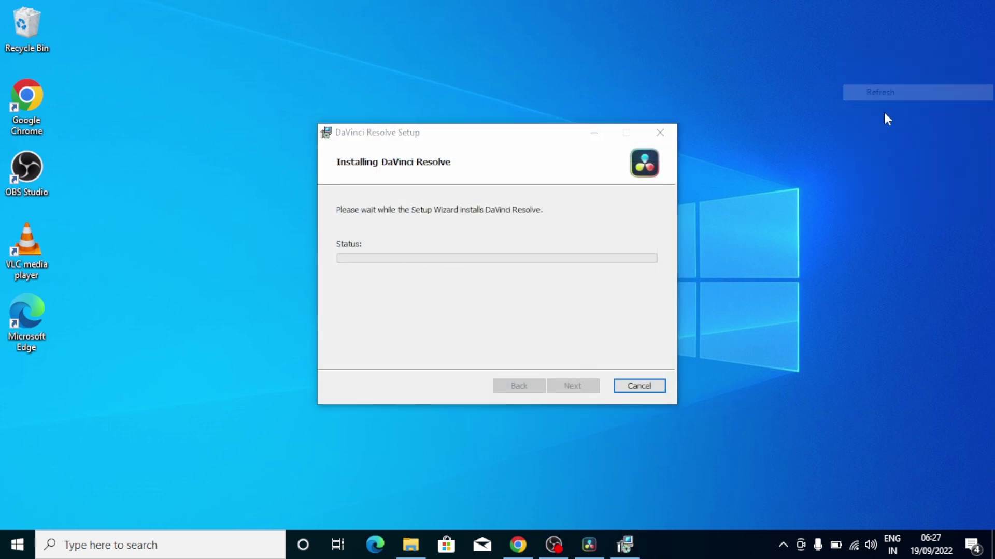
right_click(828, 58)
click(847, 104)
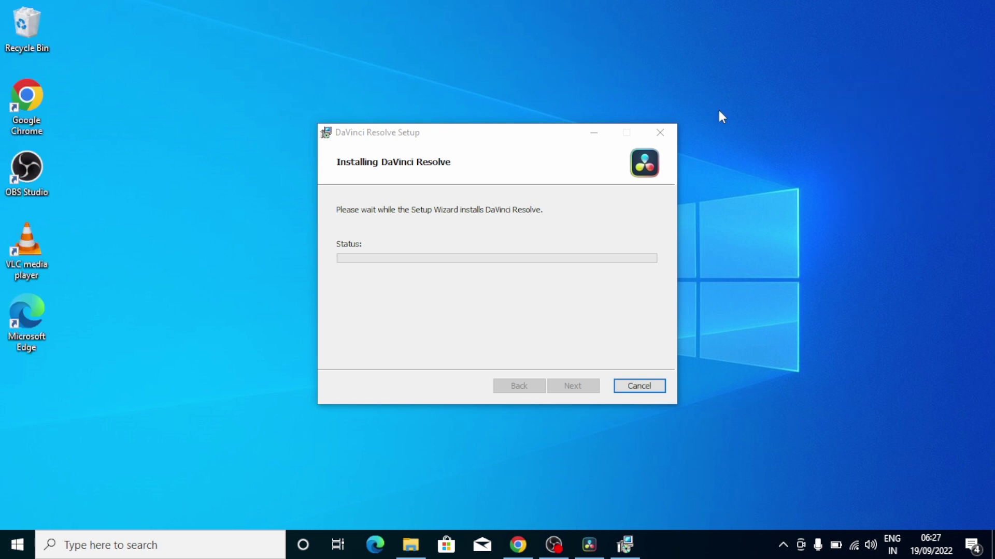
right_click(752, 34)
click(779, 76)
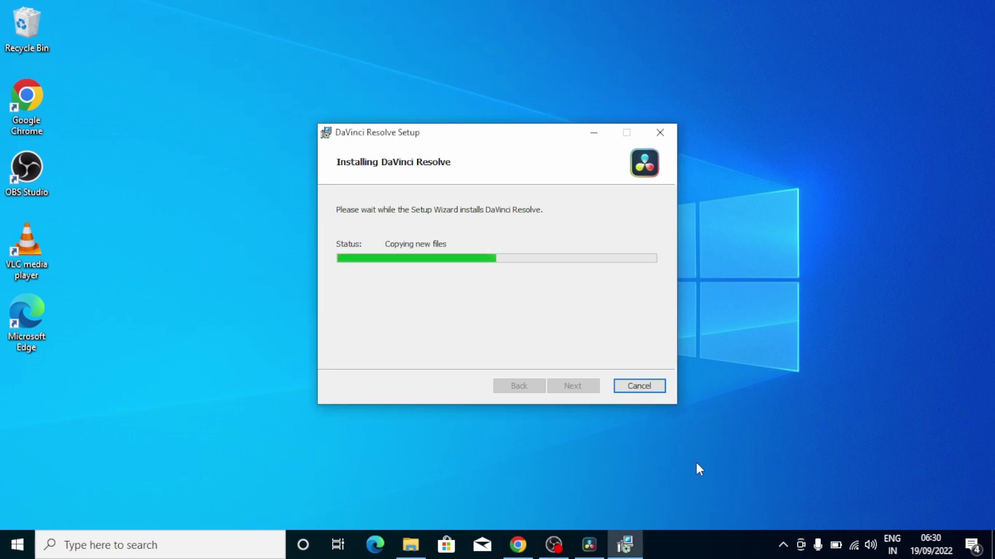
right_click(798, 98)
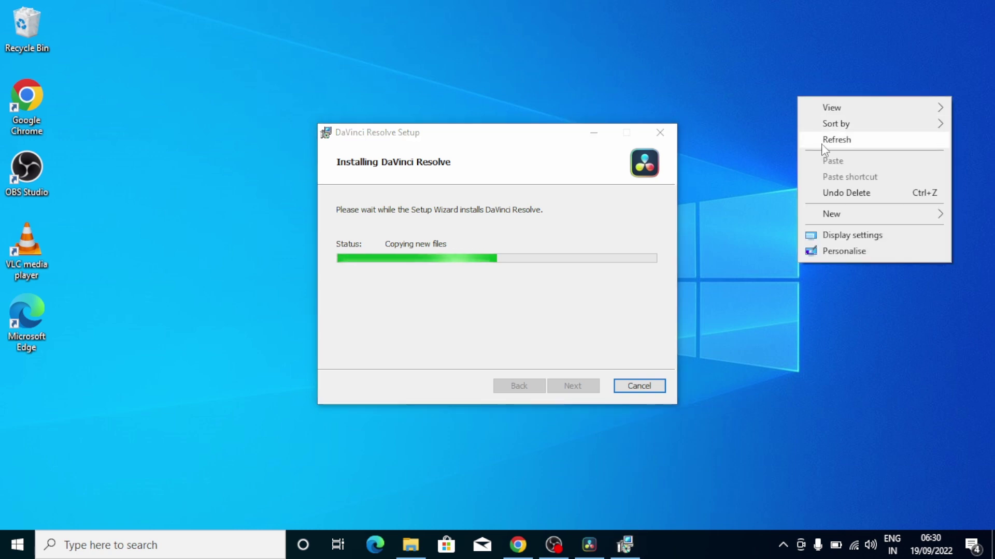
click(821, 144)
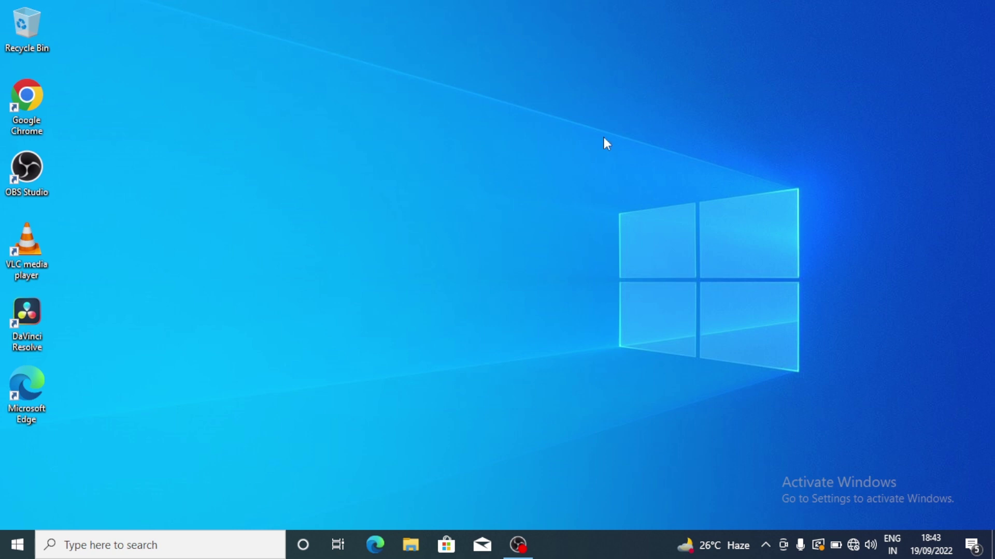
- Move the DaVinci Resolve shortcut out of the icon column to an empty area of the desktop
drag(27, 316, 416, 108)
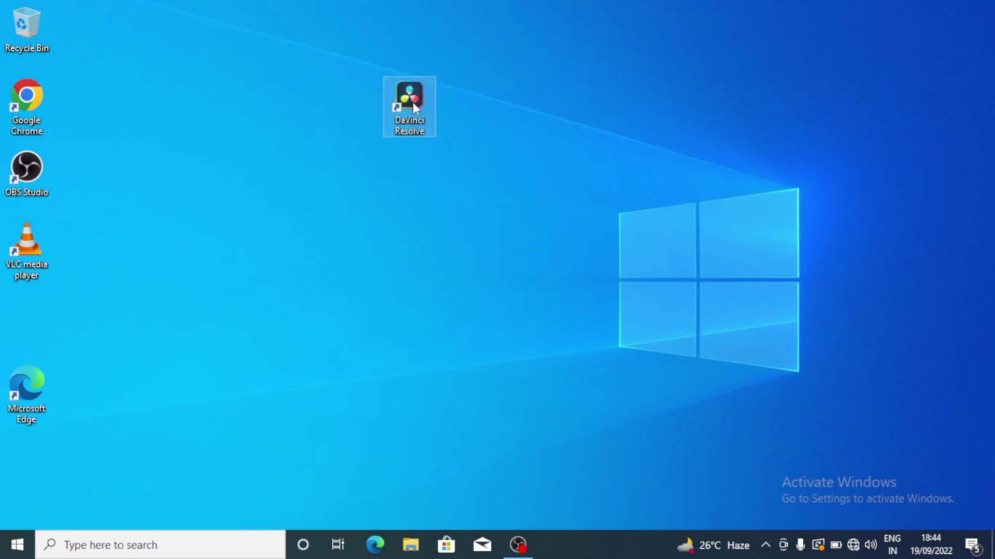
- Move the DaVinci Resolve shortcut back into the desktop icon column between VLC media player and Microsoft Edge, and refresh the desktop
right_click(524, 73)
right_click(528, 47)
click(550, 88)
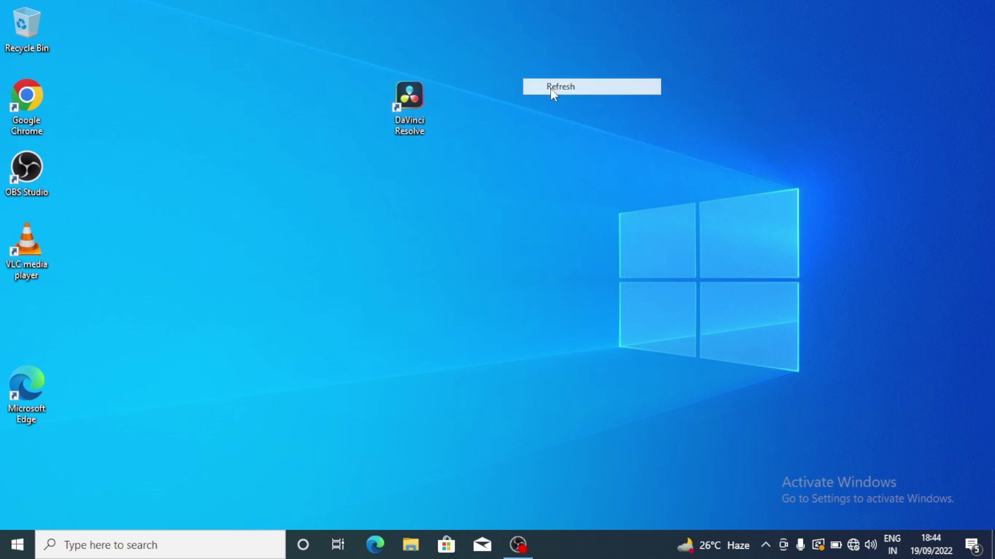
drag(421, 96, 37, 307)
right_click(254, 147)
click(288, 188)
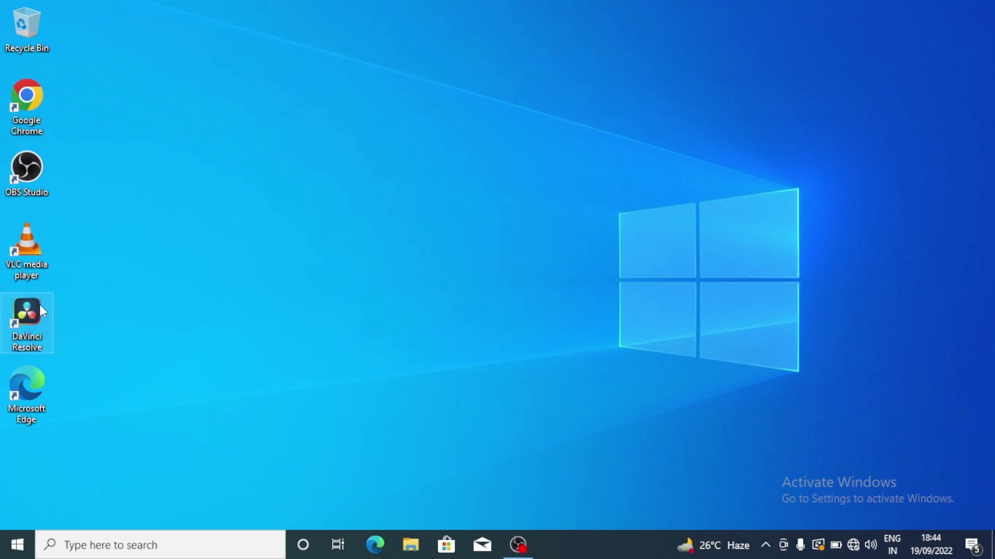
- Launch DaVinci Resolve from its desktop shortcut and refresh the desktop while it loads
double_click(32, 302)
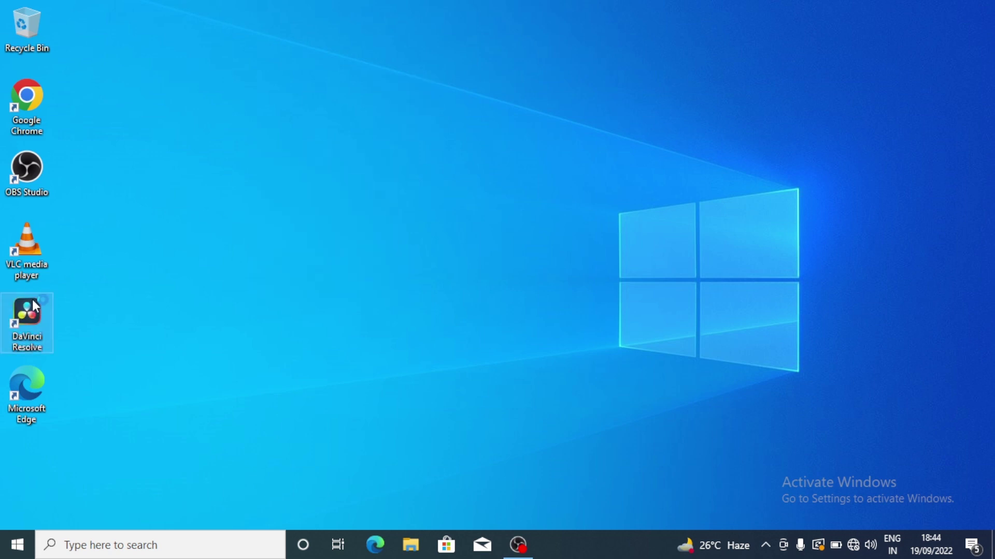
right_click(731, 54)
click(774, 99)
right_click(734, 67)
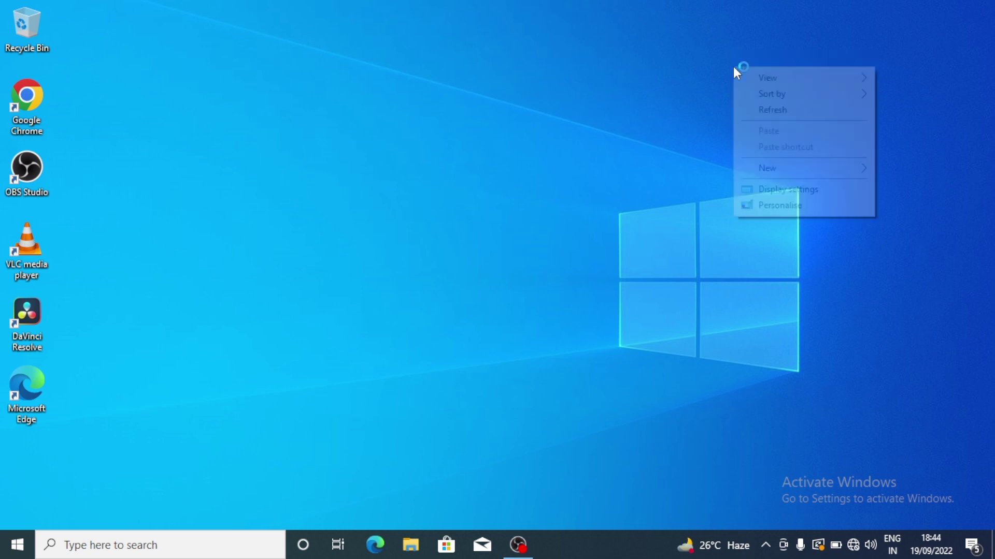
click(794, 110)
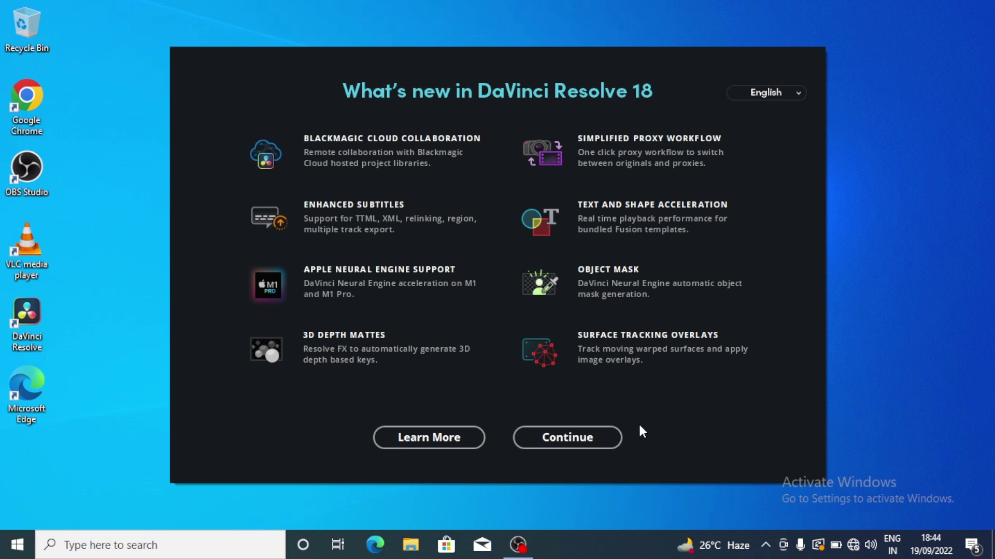
- Continue past the What's new page and go through the Quick Setup system check
click(596, 443)
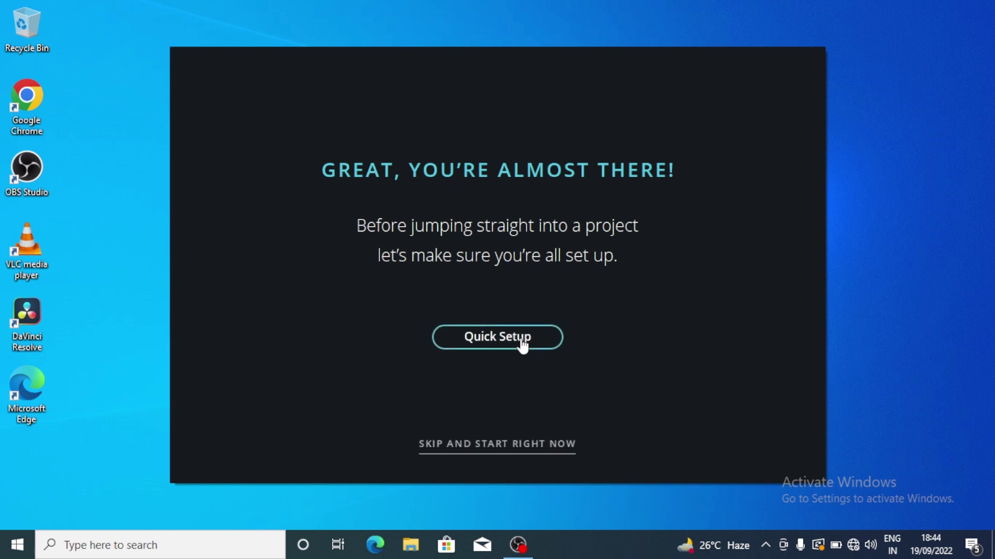
click(523, 346)
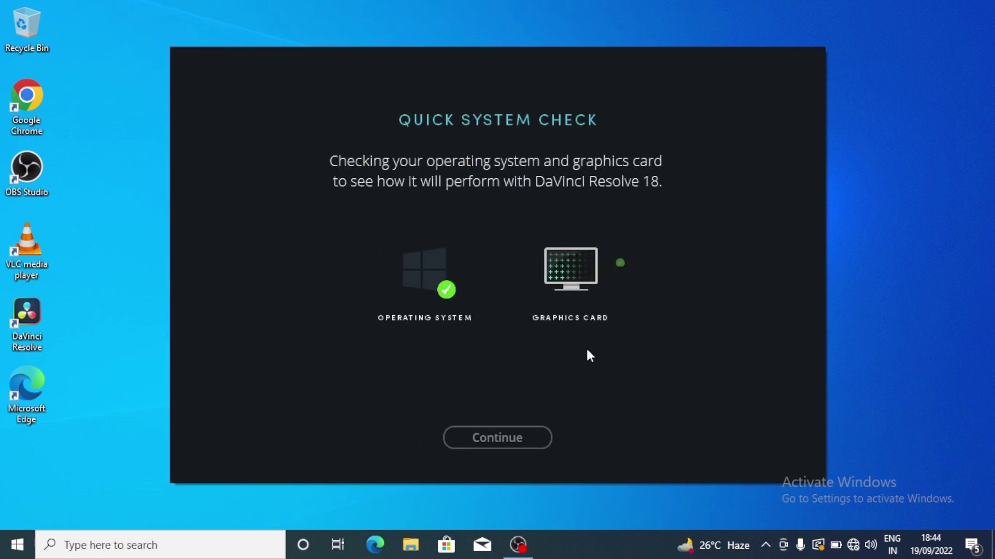
click(513, 438)
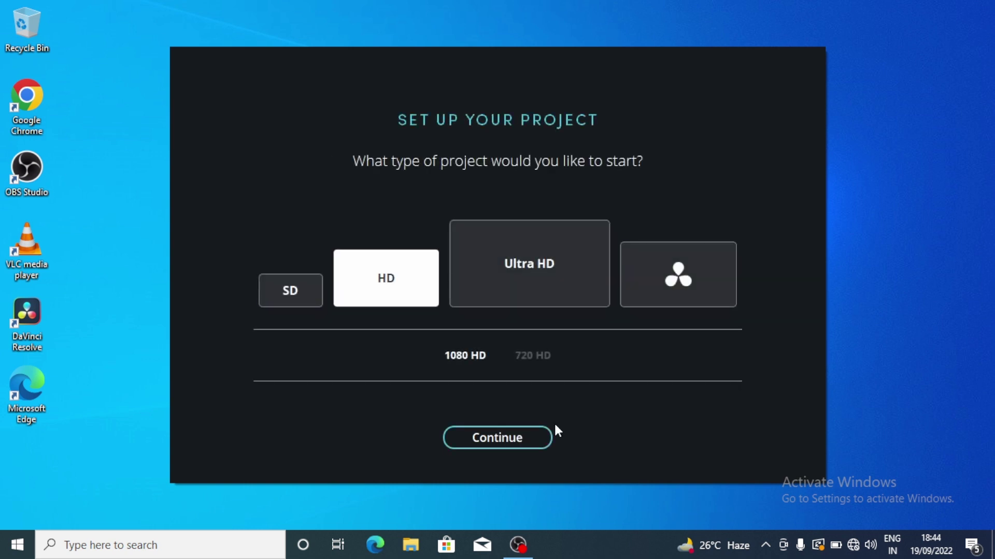
- Compare the SD, HD, Ultra HD and undecided-resolution project types, and set the project to HD with 1080 HD
click(293, 300)
click(371, 295)
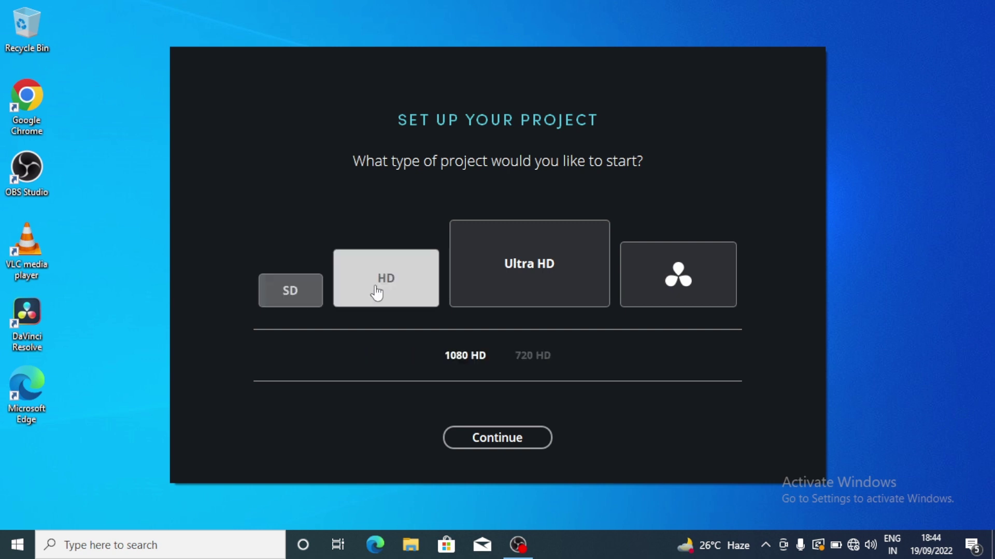
click(548, 279)
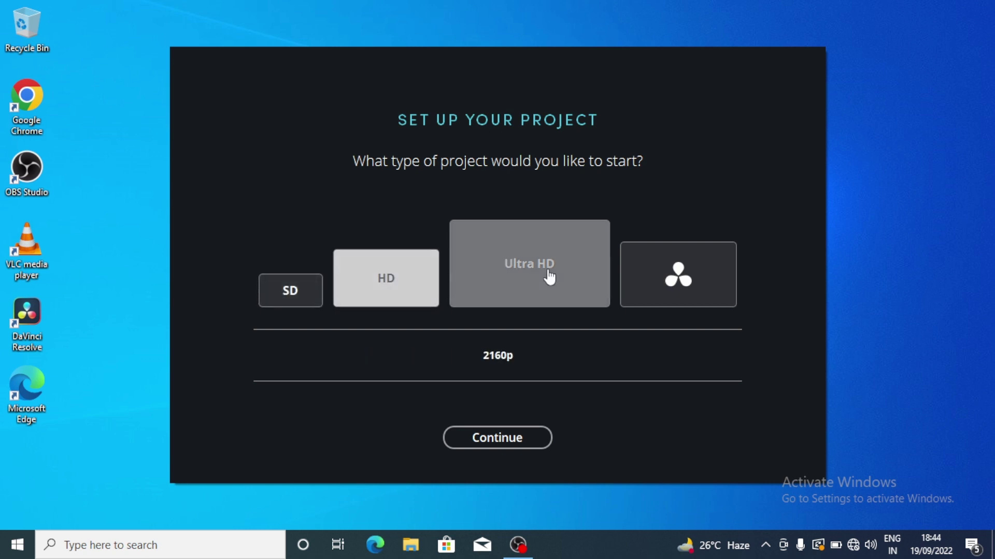
click(702, 296)
click(406, 292)
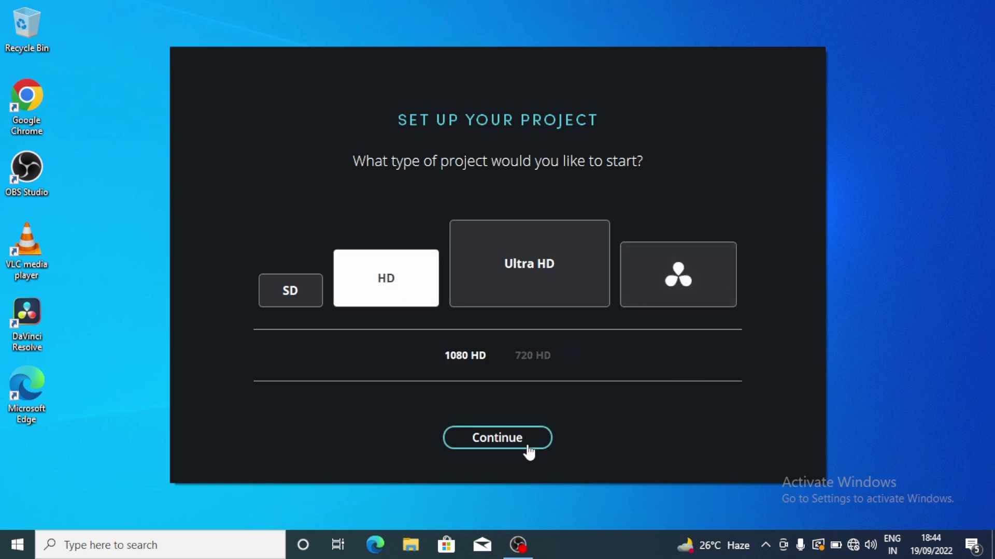
click(705, 268)
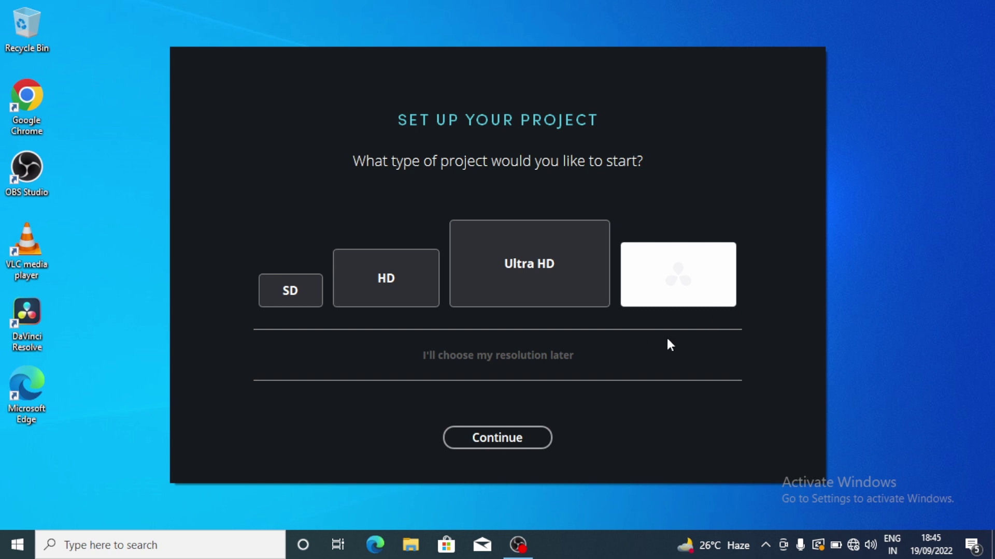
click(388, 280)
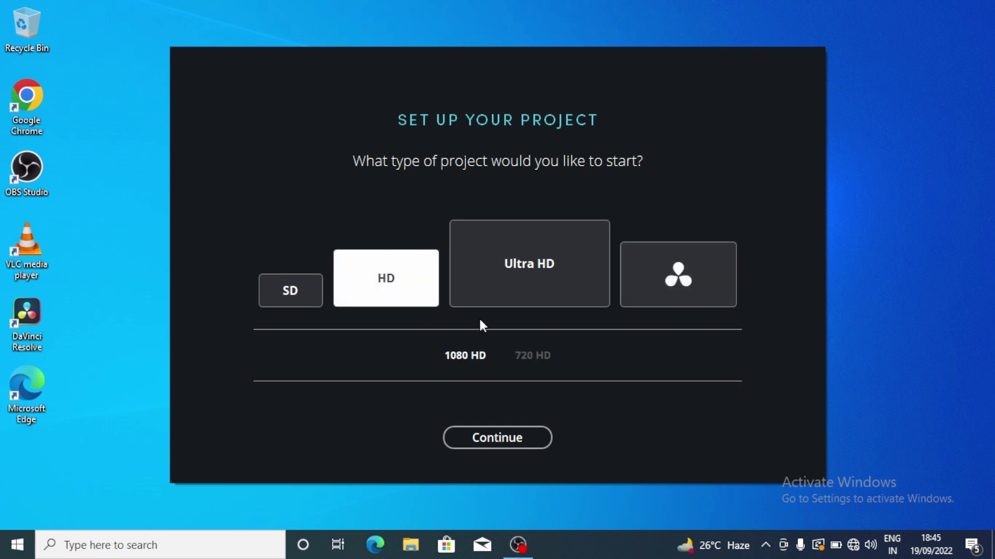
click(512, 446)
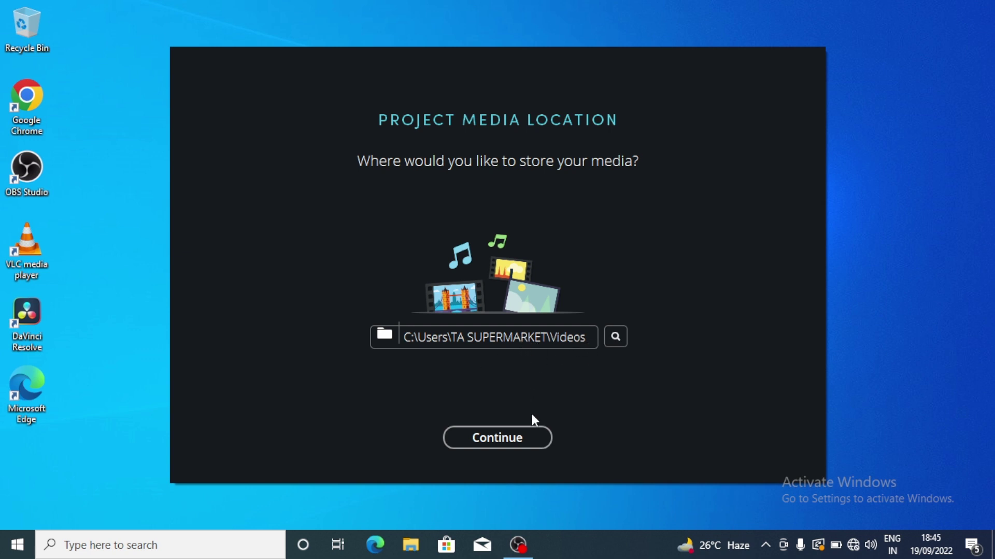
- Accept the default Videos folder for media and the DaVinci Resolve keyboard layout, and finish the setup by starting the program
click(517, 443)
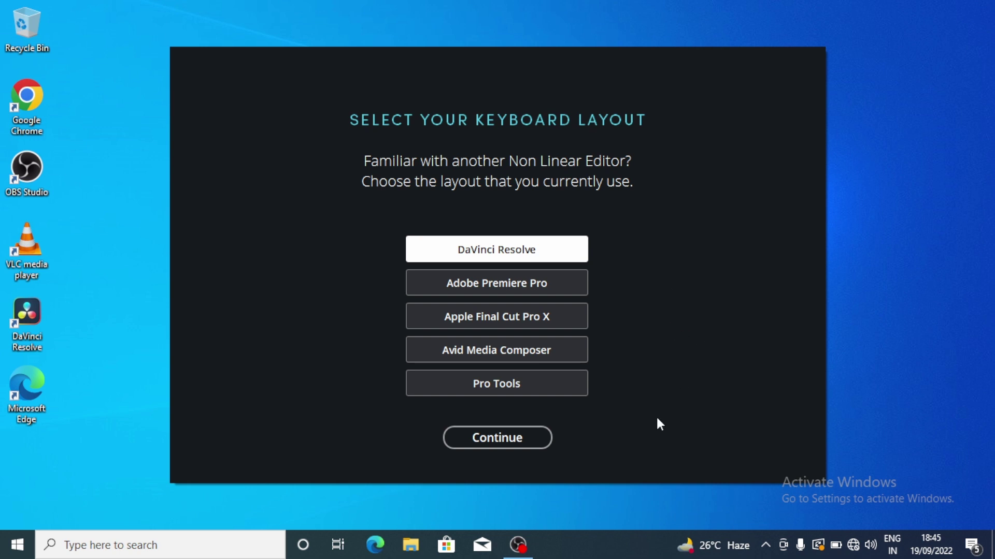
click(501, 446)
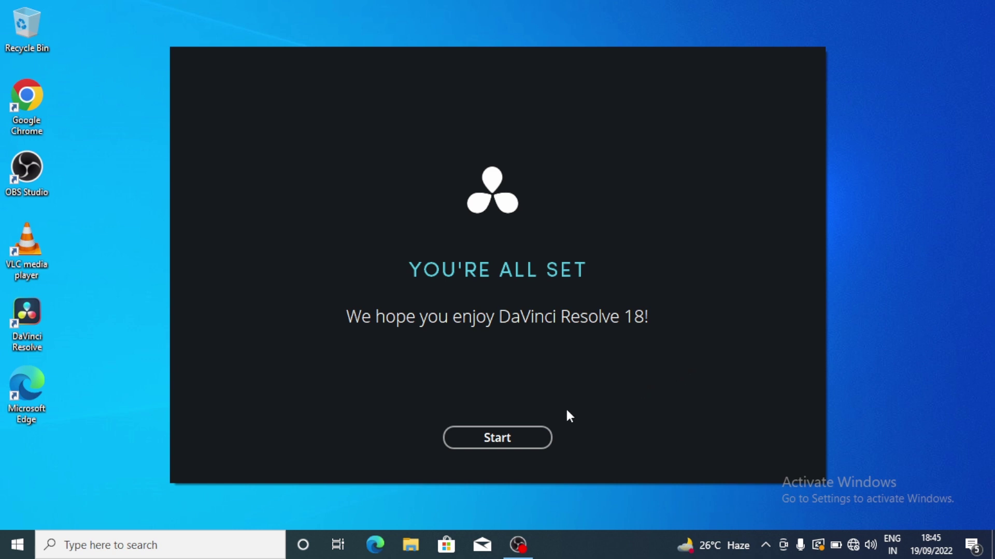
click(492, 439)
right_click(825, 47)
click(867, 89)
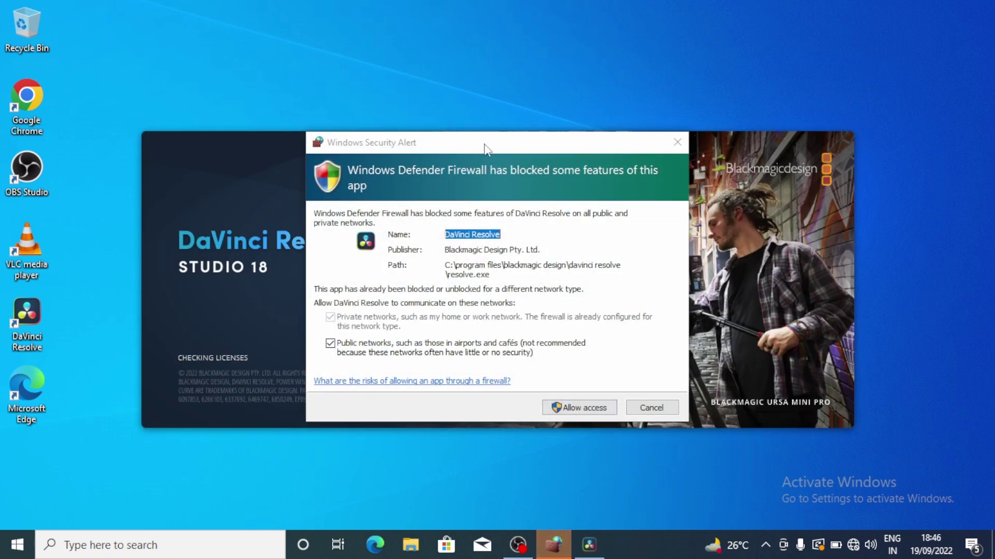
- Allow DaVinci Resolve to communicate on public networks through Windows Defender Firewall, and refresh the desktop while it loads
drag(383, 140, 483, 79)
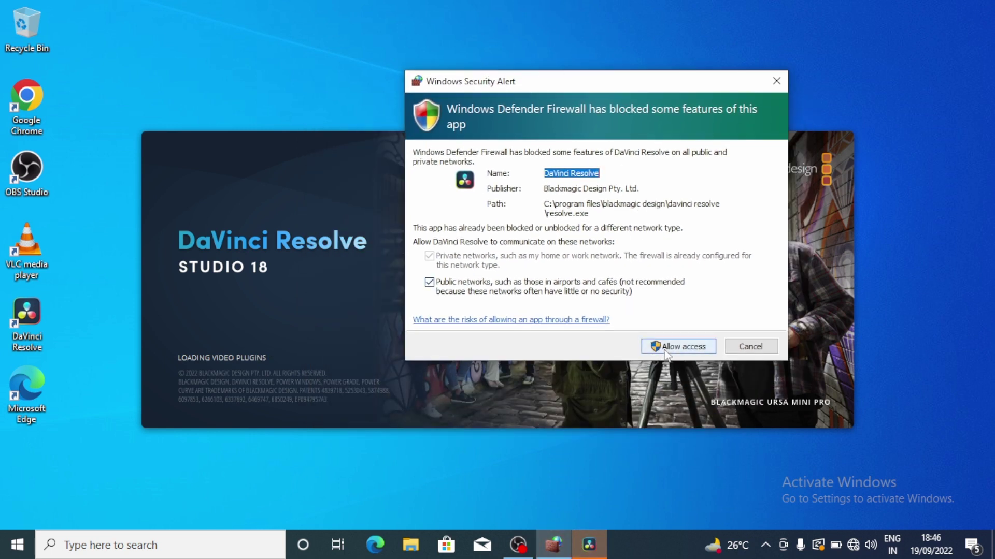
click(668, 350)
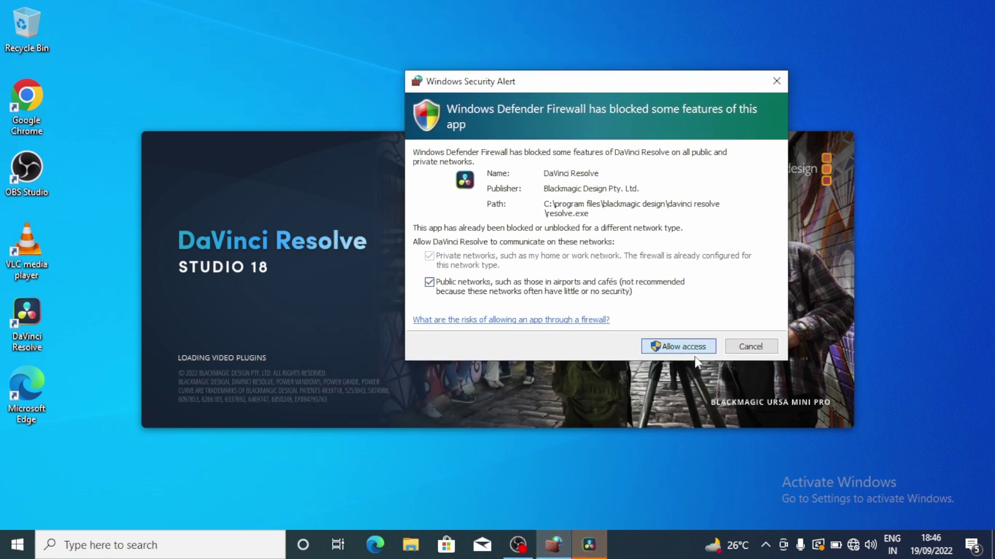
right_click(942, 92)
click(932, 136)
right_click(891, 46)
click(908, 89)
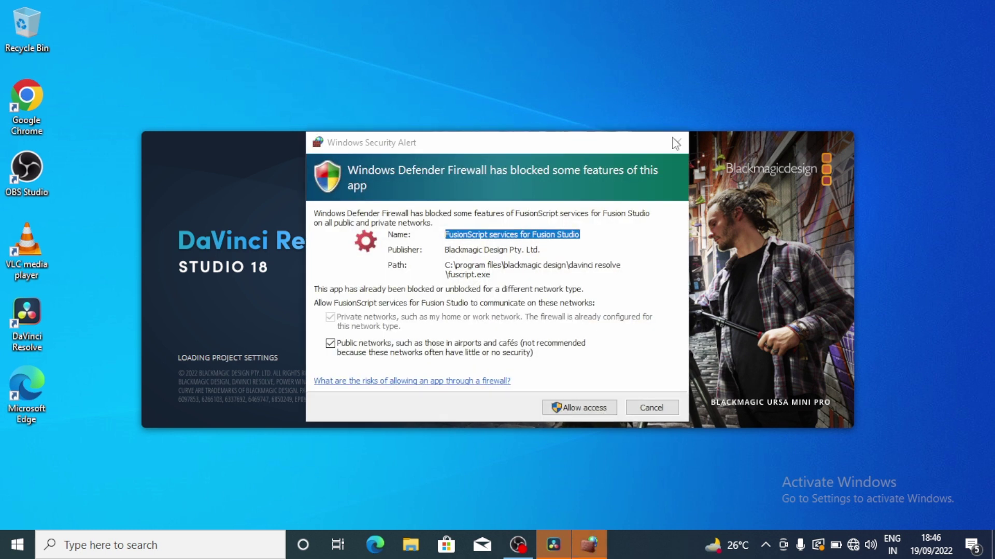
- Allow FusionScript services for Fusion Studio through Windows Defender Firewall on public networks, and refresh the desktop
click(588, 409)
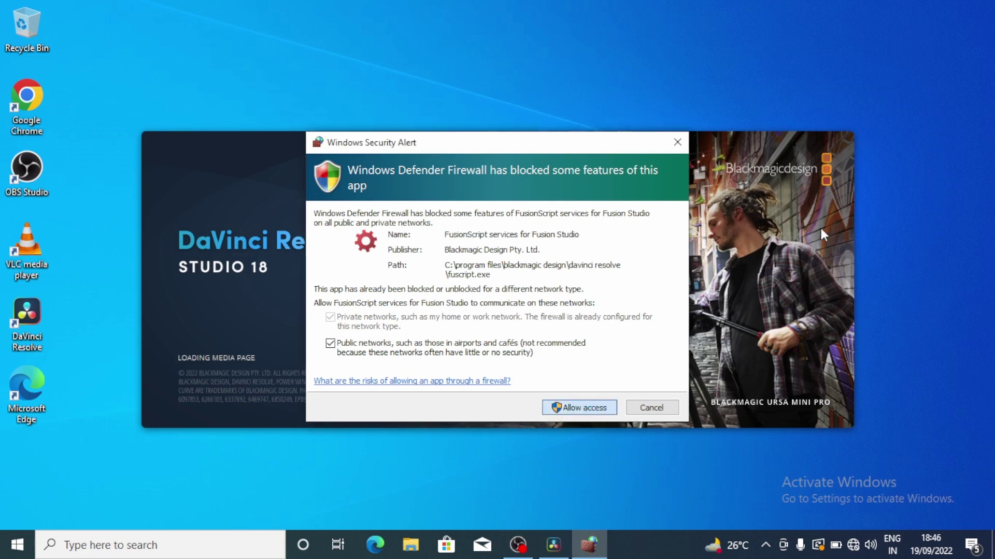
right_click(884, 80)
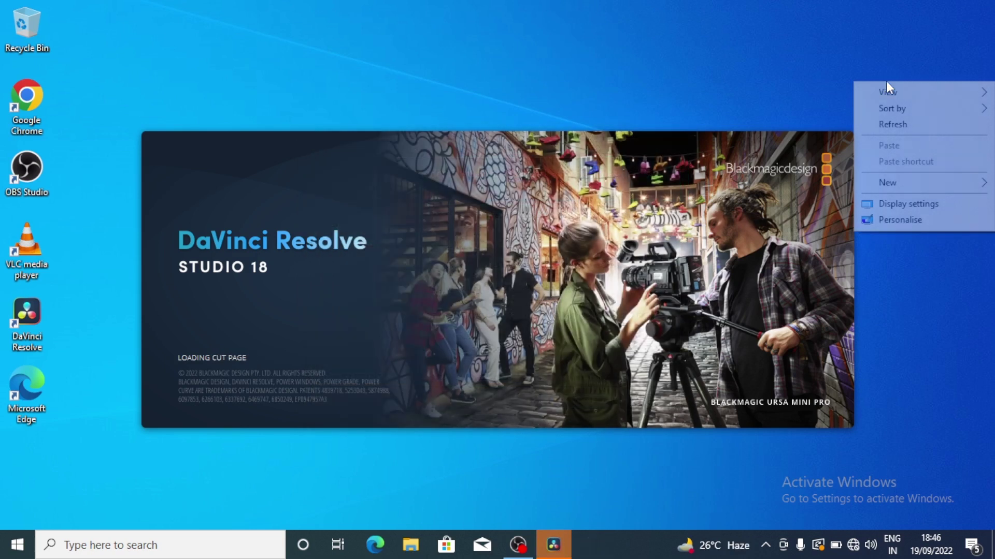
click(910, 125)
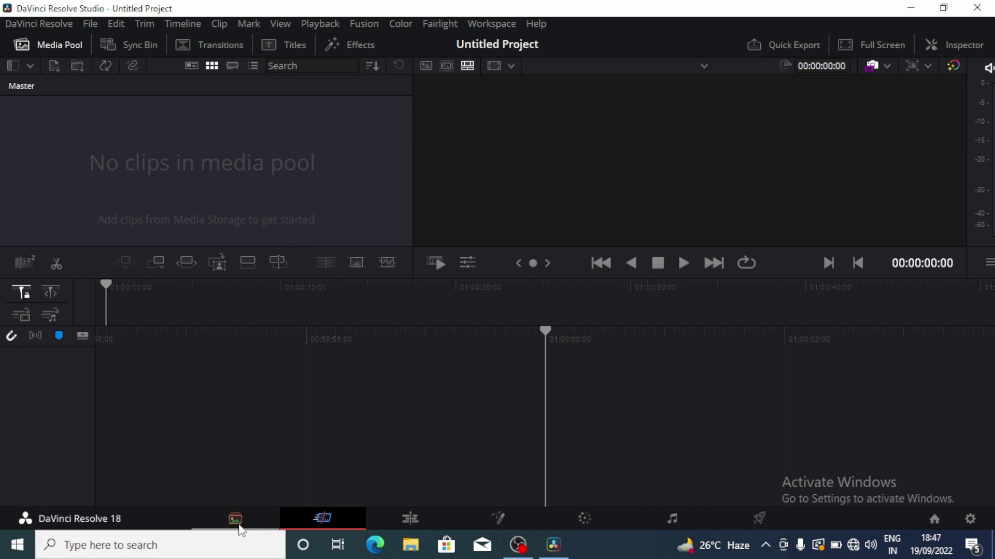
- View the layouts of the Media, Cut, Edit and Fusion pages in the untitled project
click(238, 526)
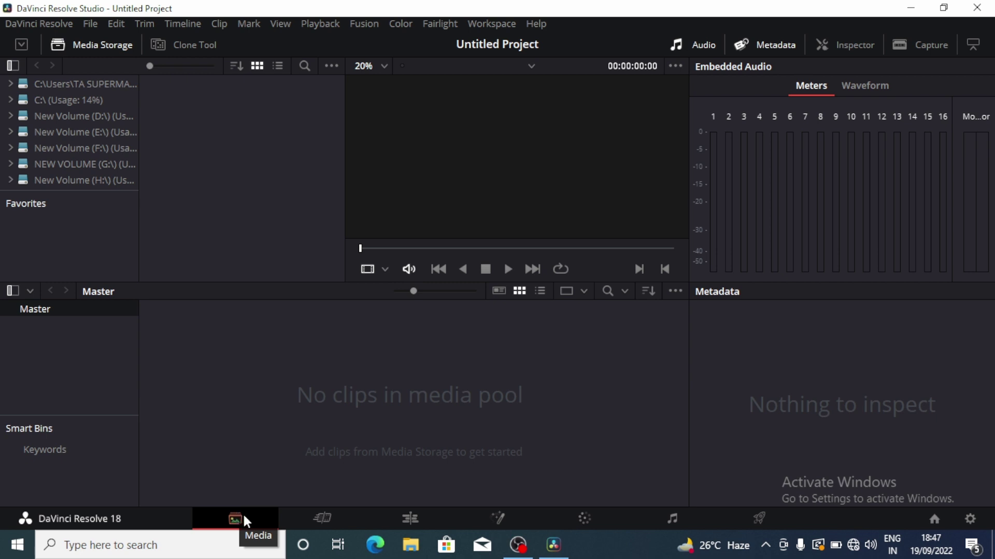
click(322, 518)
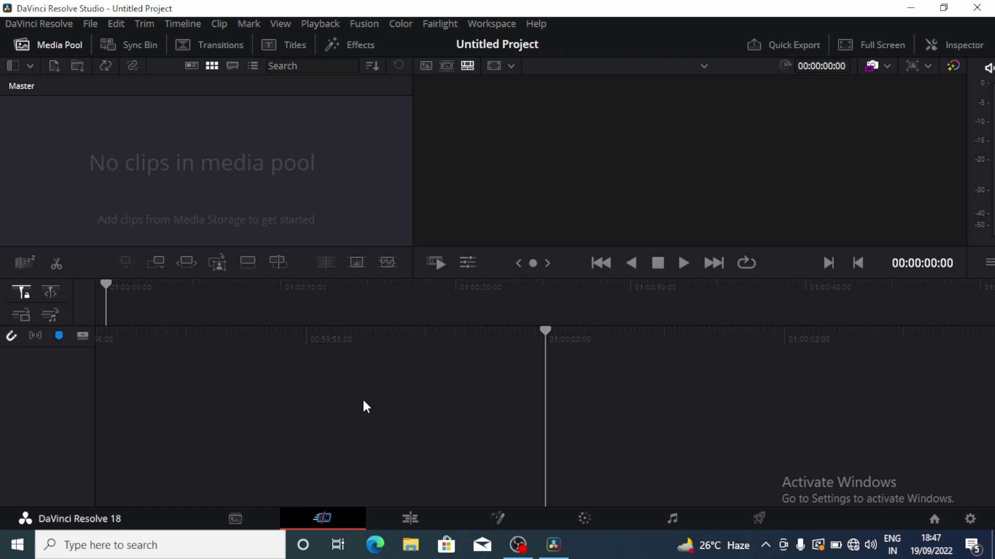
click(413, 517)
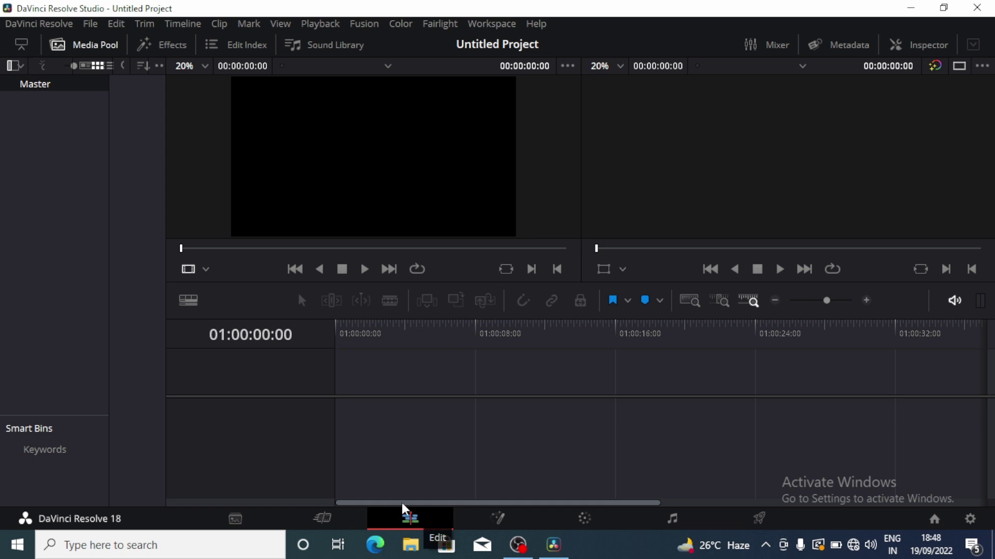
click(520, 525)
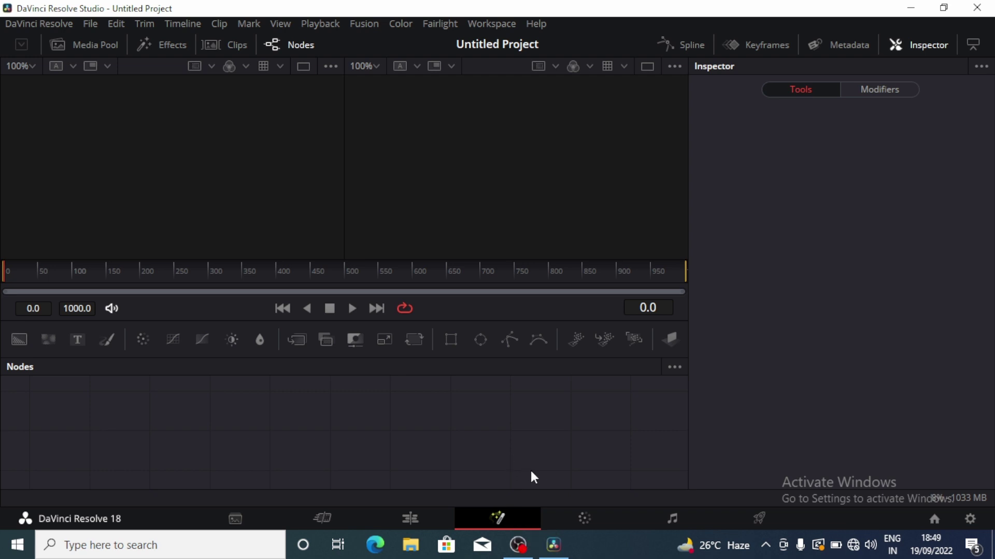
- Open the Color page and look through the Color Match, Primaries, High Dynamic Range, RGB Mixer and Motion Effects palettes
click(580, 520)
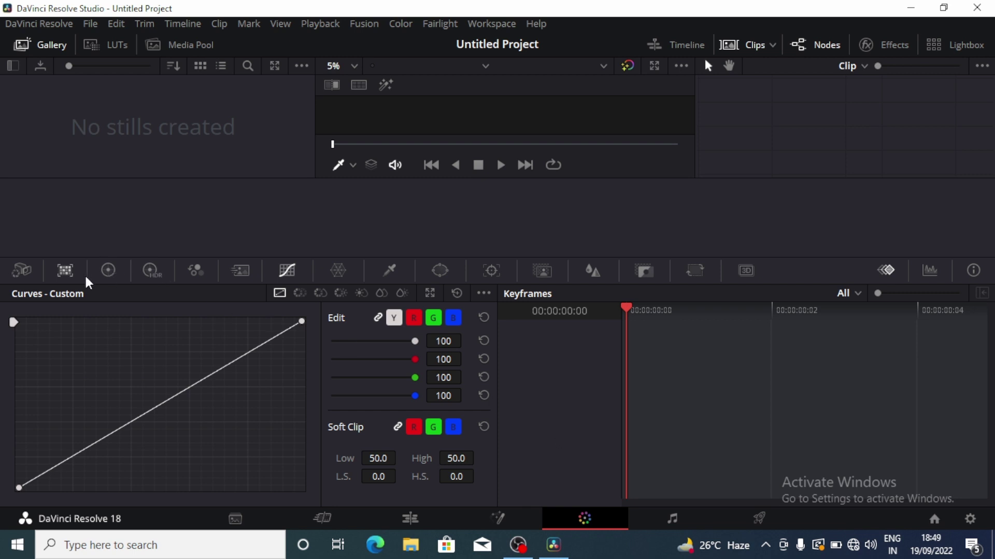
click(65, 272)
click(109, 270)
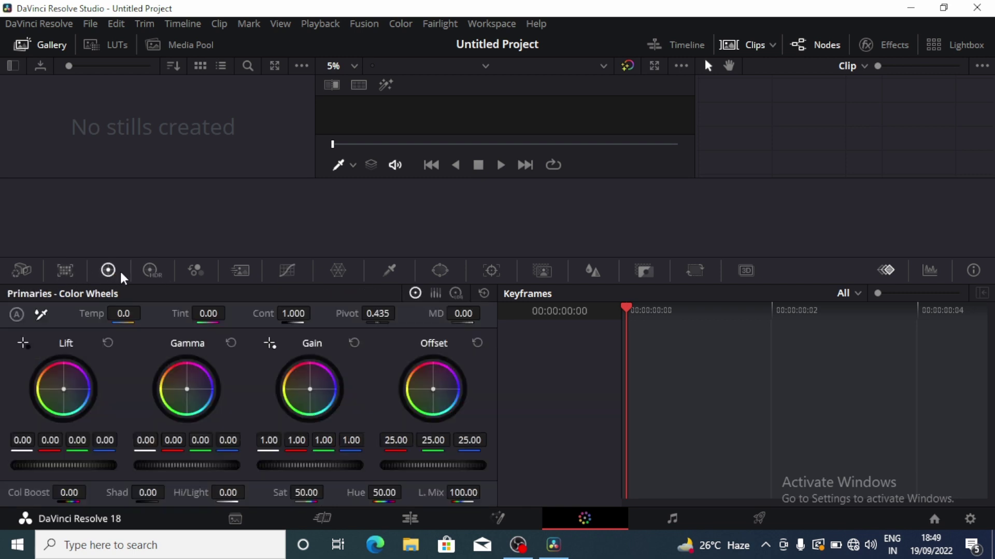
click(155, 276)
click(195, 272)
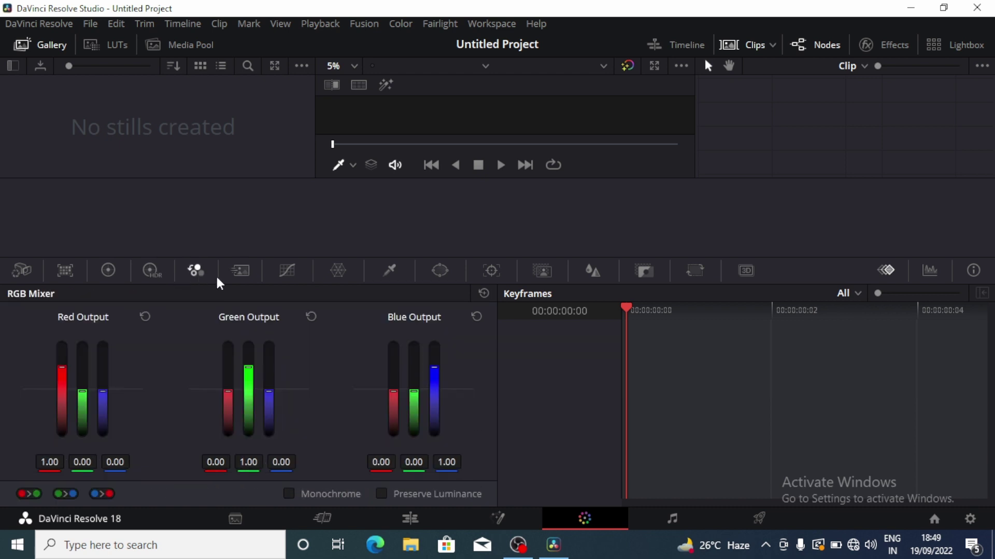
click(240, 275)
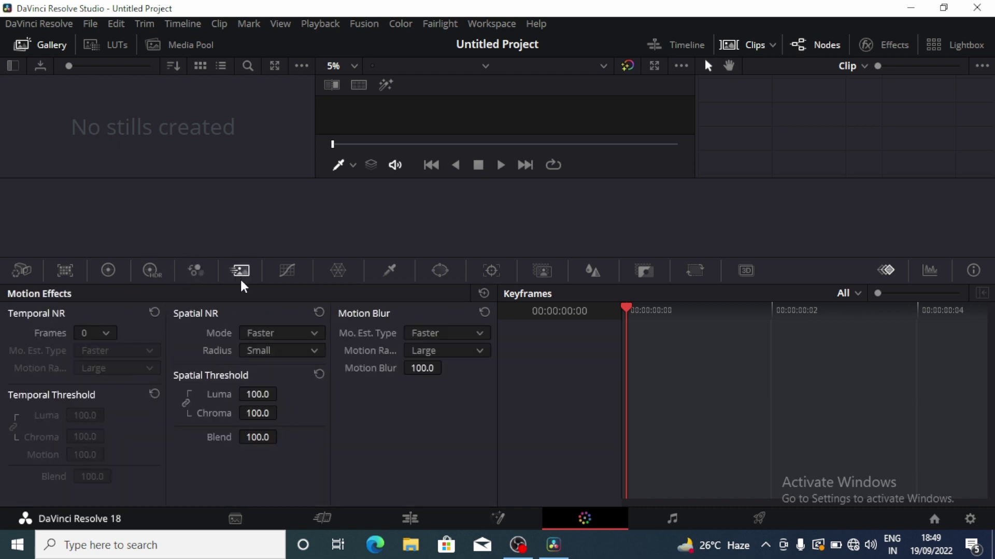
- Go through the Color page palettes again from Camera Raw to Color Warper, ending on Color Match
click(22, 271)
click(65, 271)
click(108, 271)
click(155, 274)
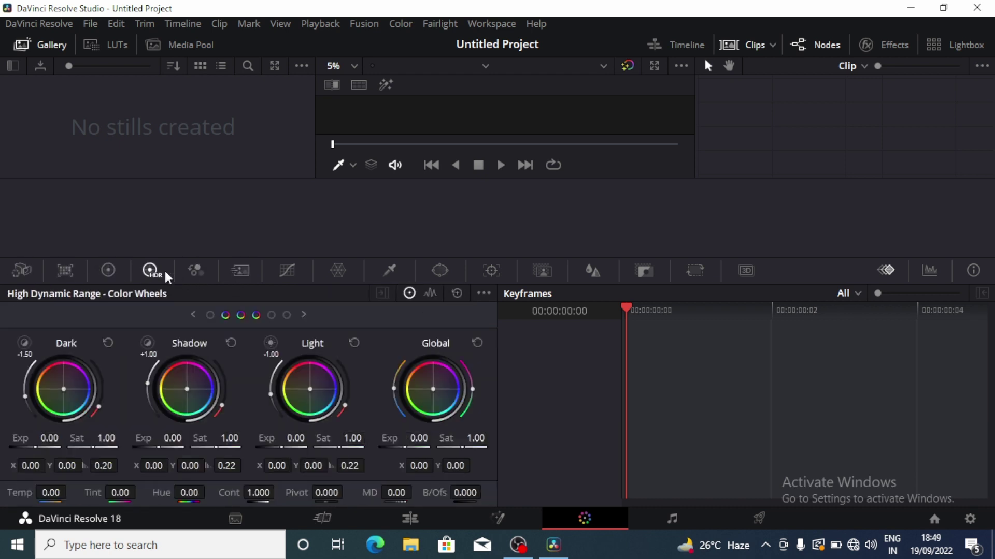
click(196, 273)
click(257, 275)
click(288, 274)
click(338, 280)
click(63, 270)
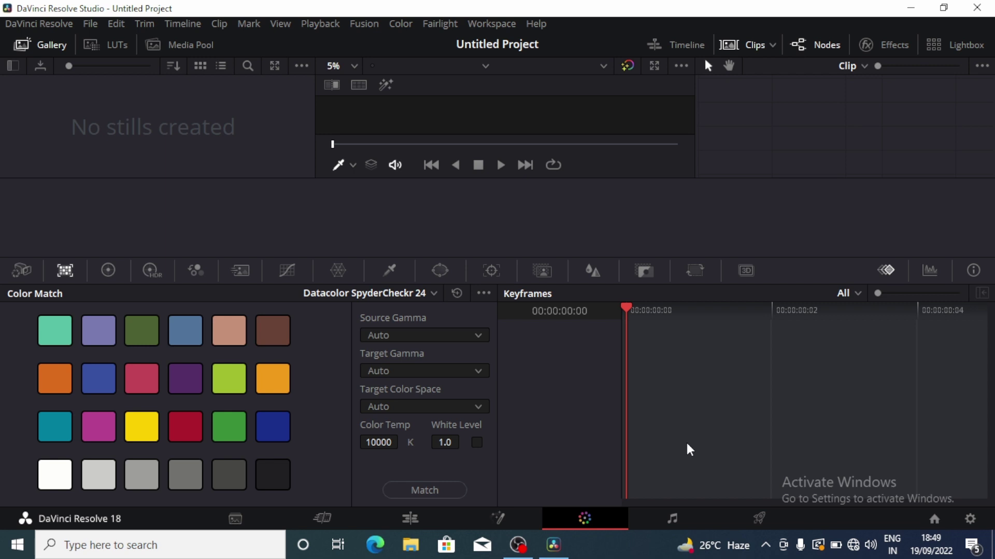
- View the Fairlight page, and examine the Custom Export render settings on the Deliver page from file name to subtitle settings
click(670, 518)
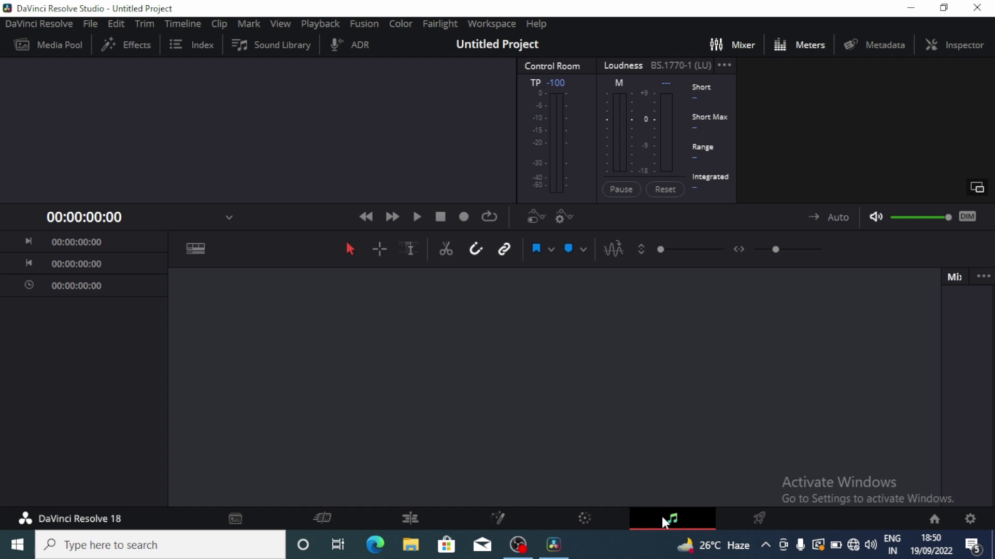
click(749, 522)
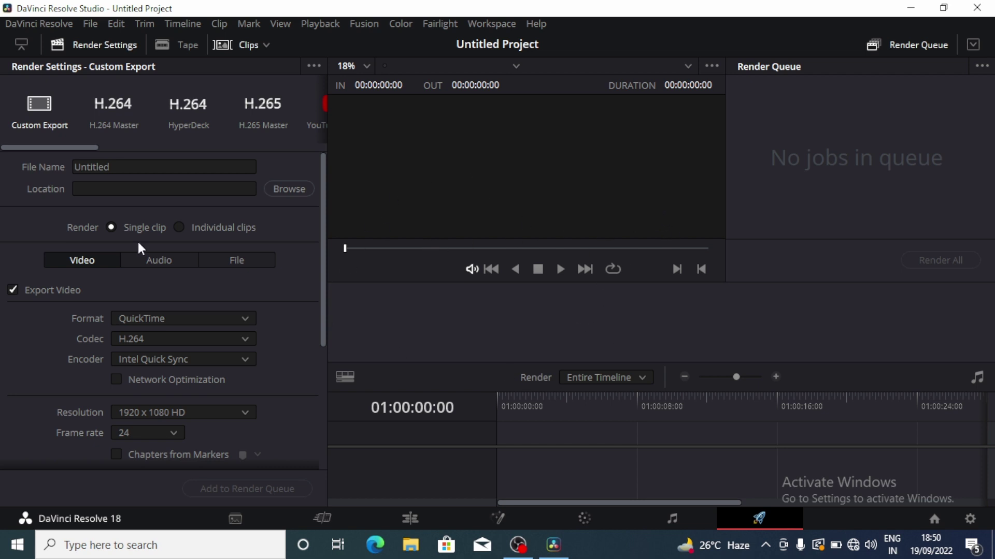
scroll(163, 234, down, 5)
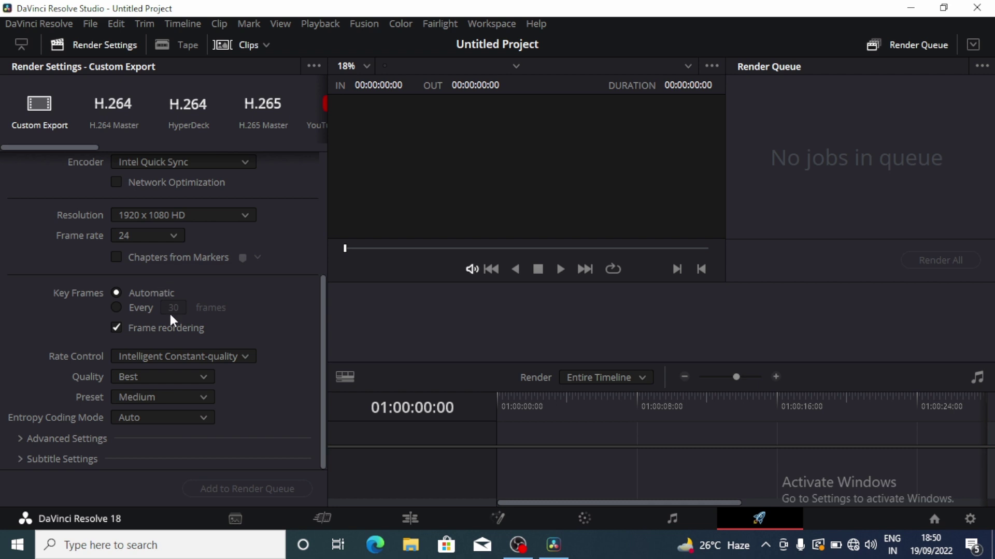
scroll(162, 298, up, 2)
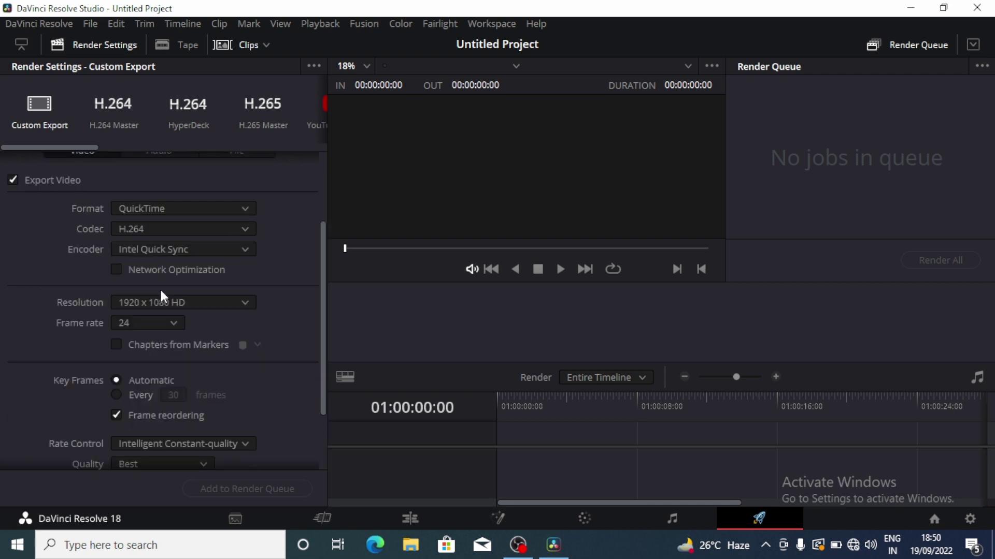
scroll(188, 282, up, 3)
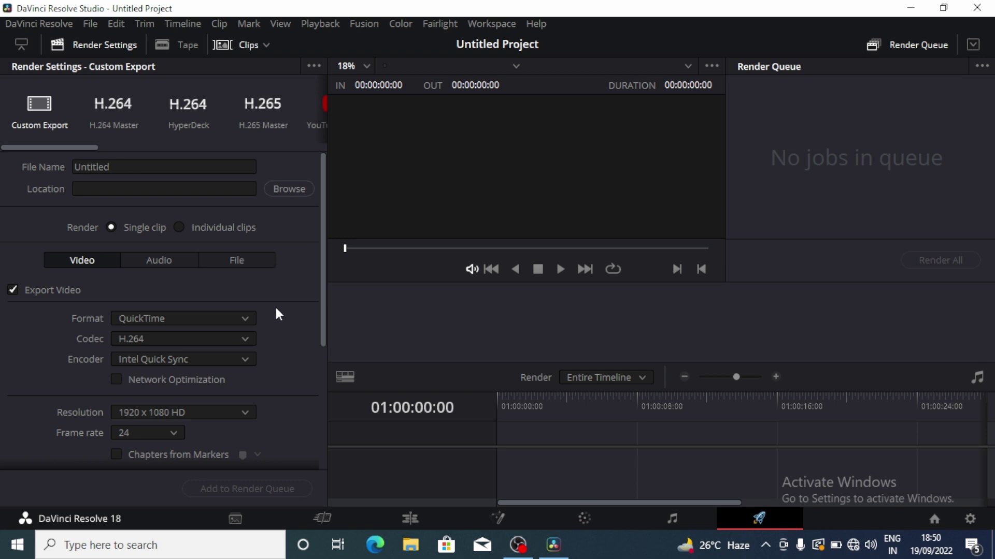
scroll(282, 313, down, 4)
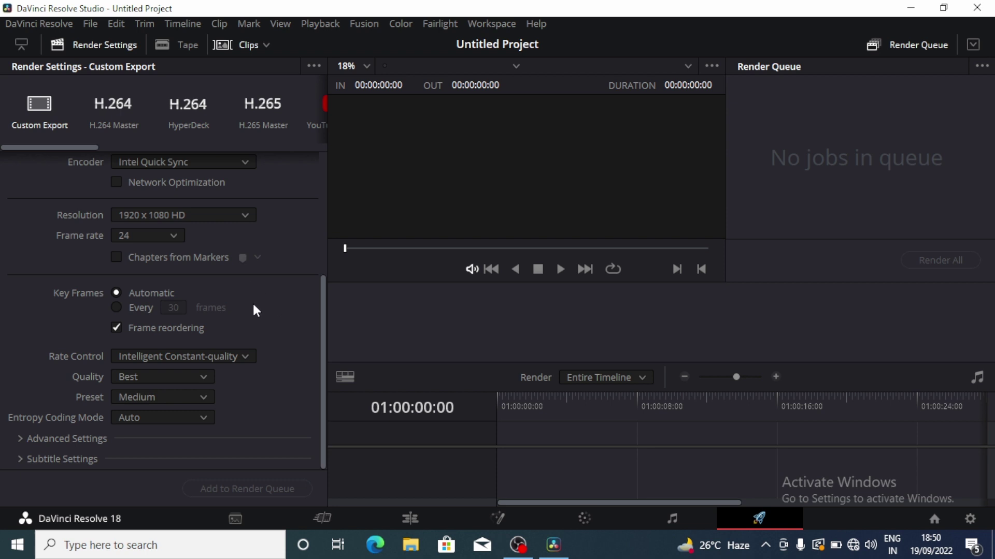
mouse_move(323, 308)
mouse_down()
mouse_move(312, 246)
mouse_move(317, 147)
mouse_move(316, 314)
mouse_up()
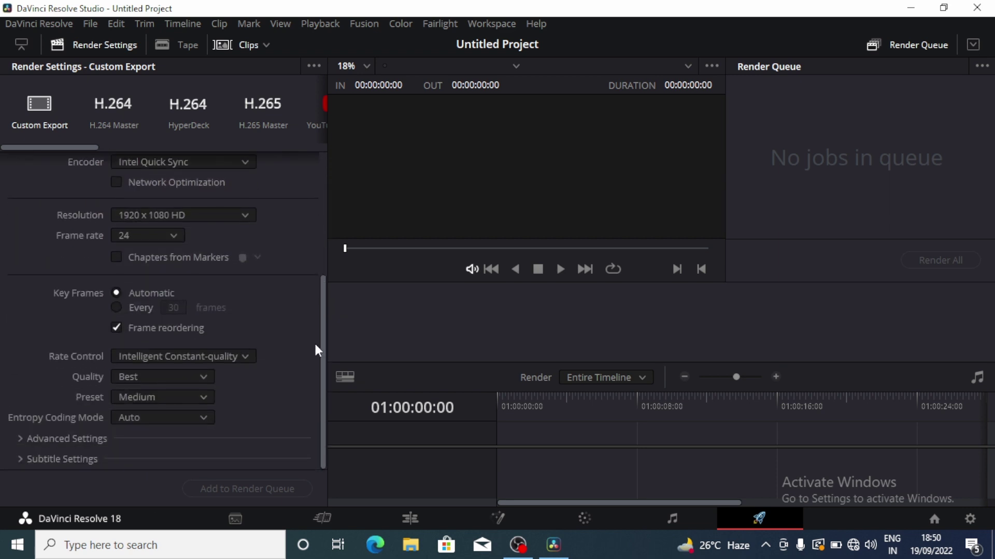